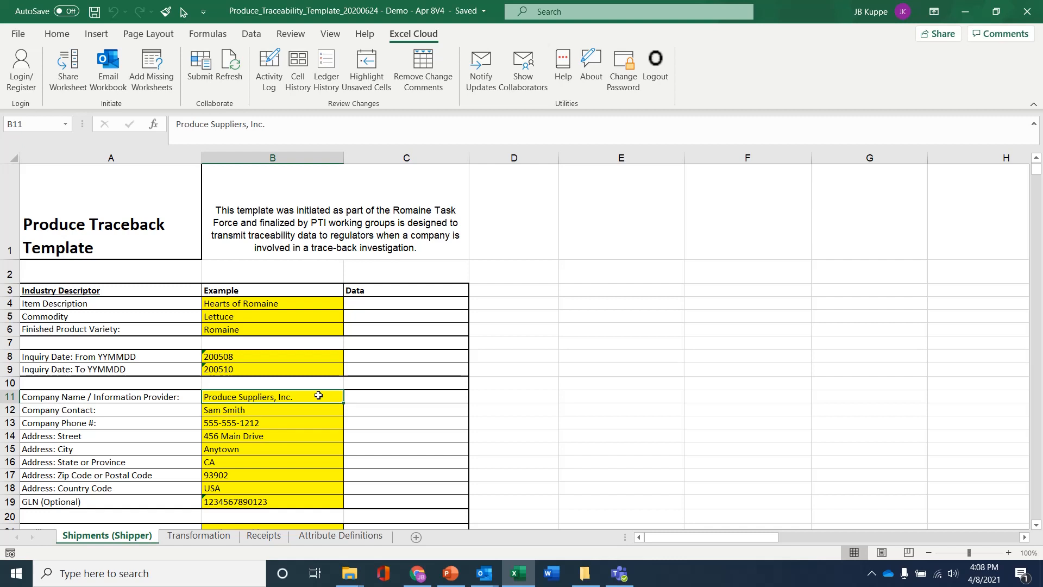
Browse the Transformation, Receipts and Attribute Definitions sheets, then open Excel Cloud Login/Register from Shipments (Shipper).
click(229, 538)
click(255, 536)
click(308, 535)
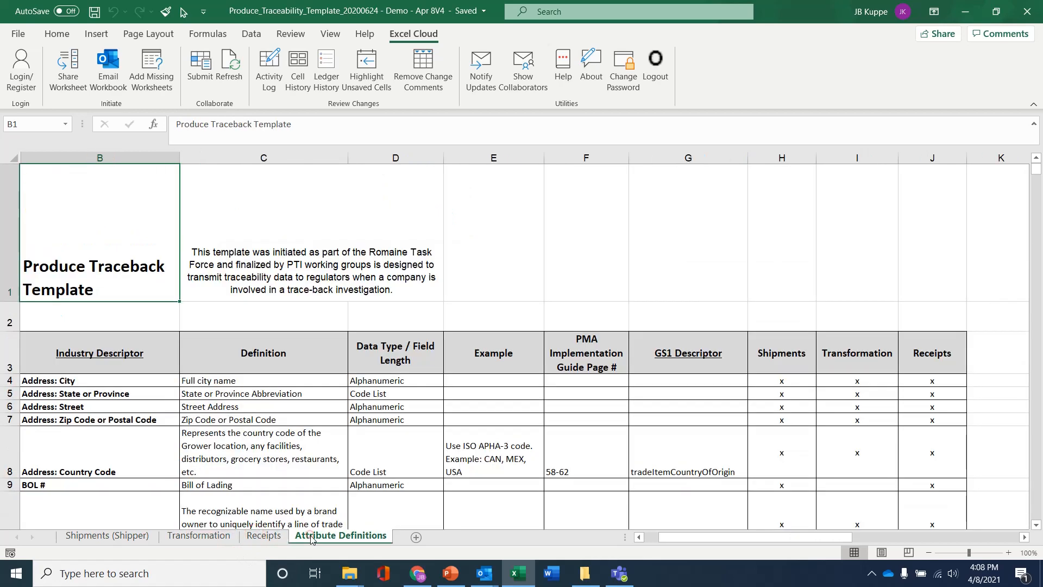
click(136, 536)
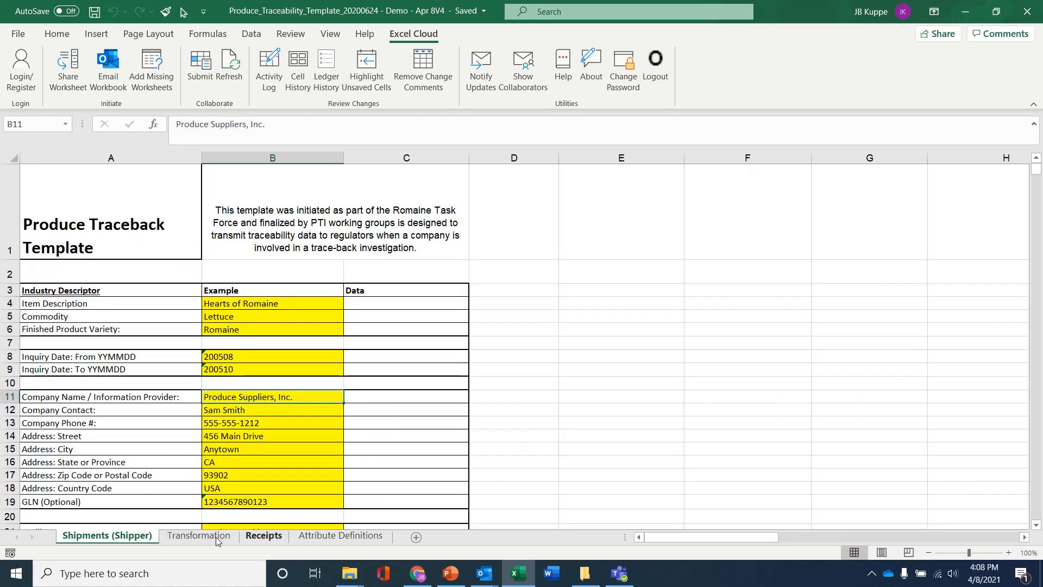
click(98, 453)
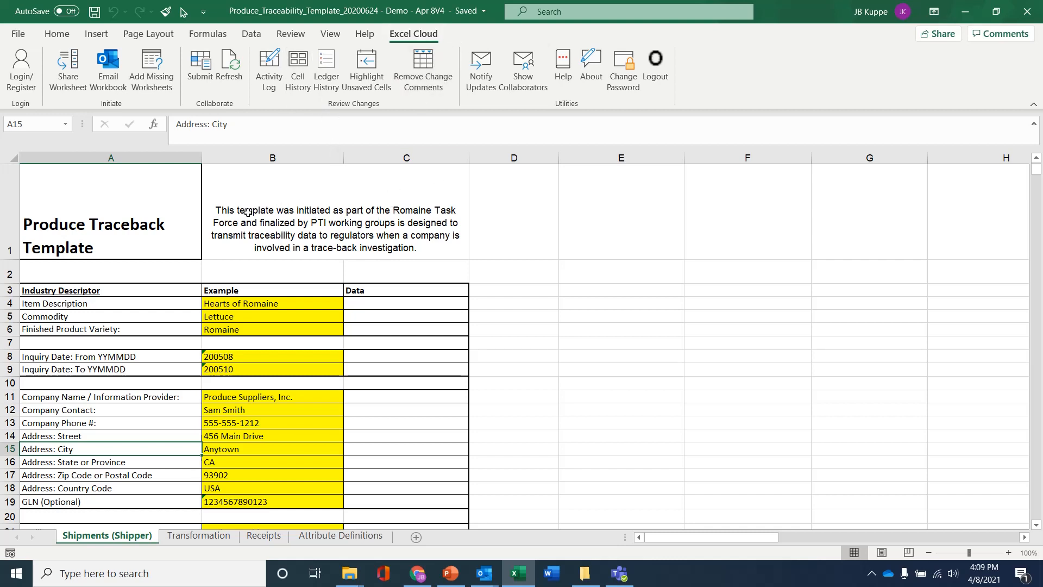
click(25, 81)
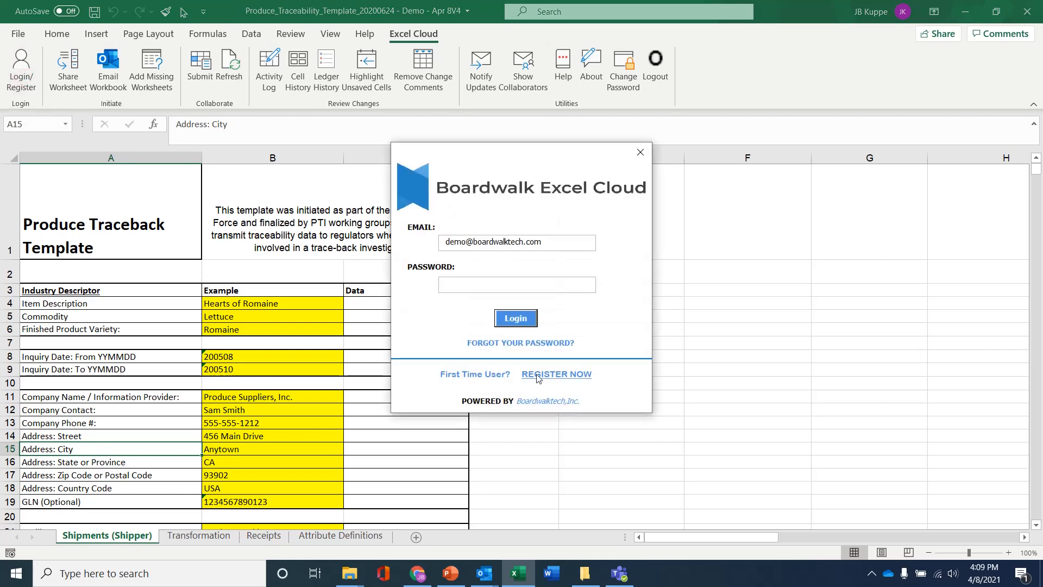
Look over the new-user registration form and its department list, then cancel it.
click(537, 376)
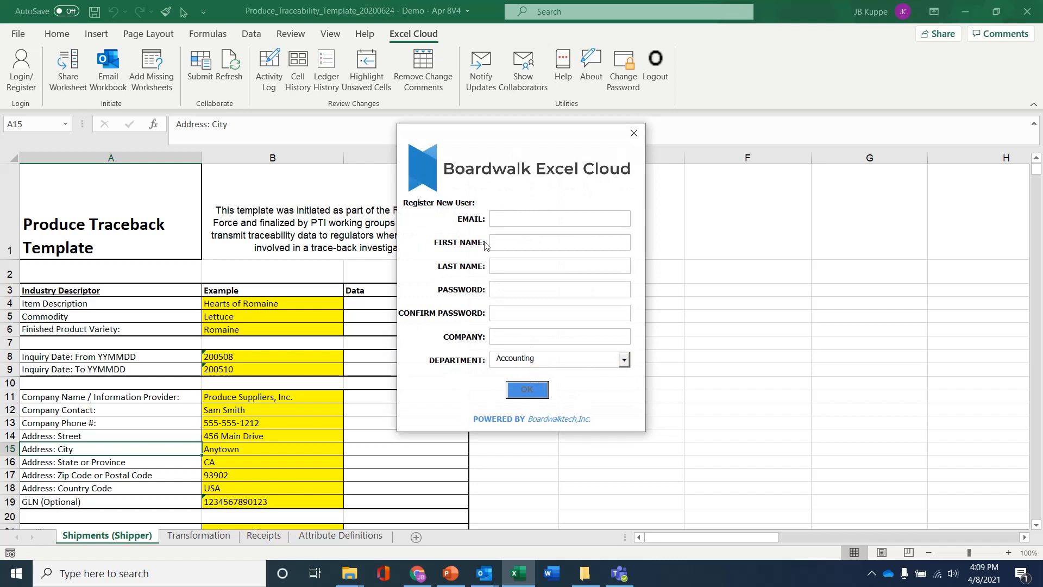
click(624, 360)
click(623, 360)
click(634, 133)
Log in to Excel Cloud with the prefilled account's password and dismiss the confirmation.
click(21, 67)
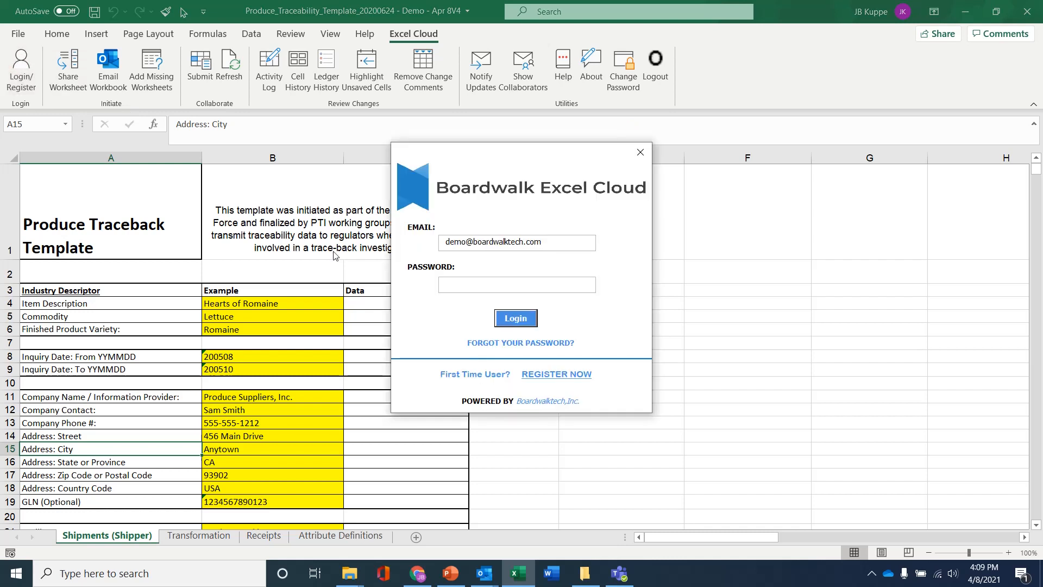
click(460, 284)
text(**)
click(525, 315)
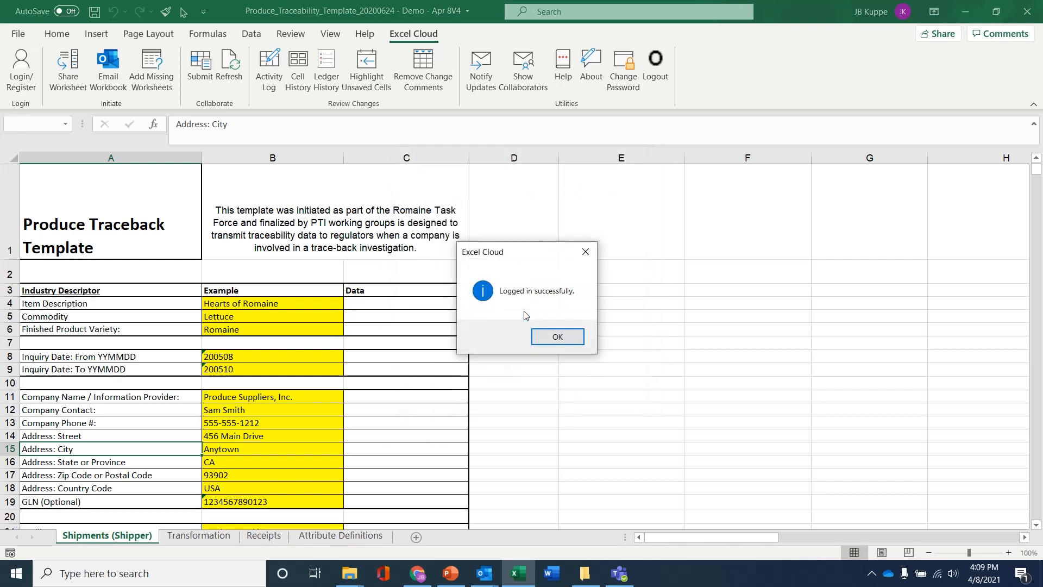
click(557, 337)
Share the workbook's worksheets to Excel Cloud, then check the Attribute Definitions and Shipments (Shipper) sheets.
click(338, 358)
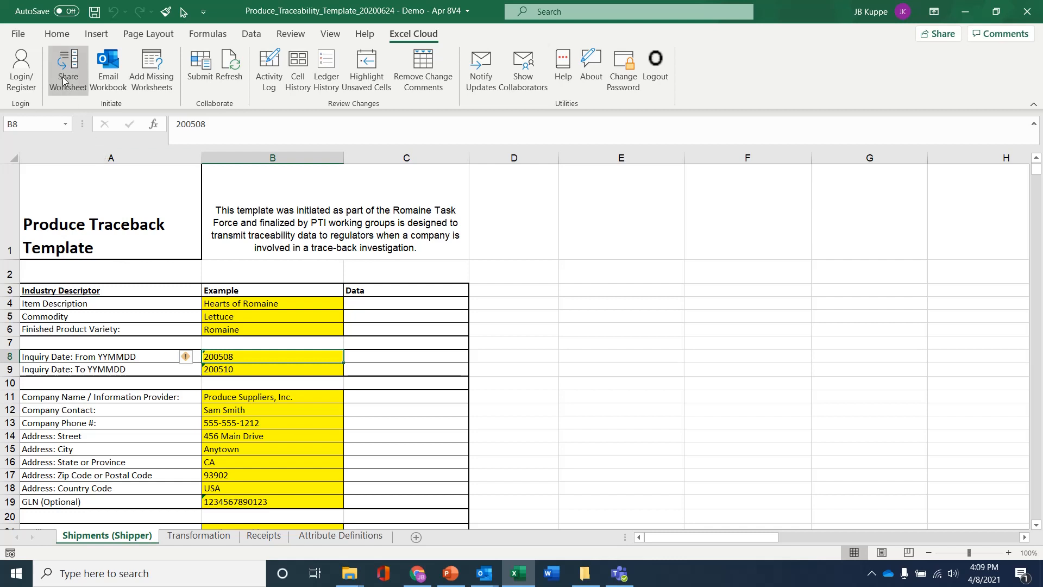
click(64, 60)
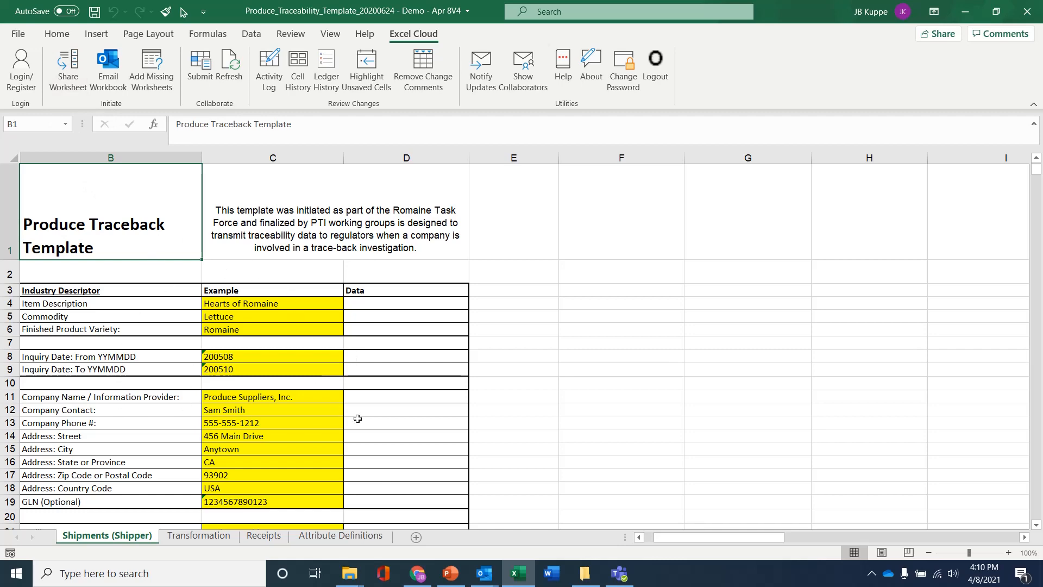
scroll(351, 413, down, 7)
scroll(356, 417, up, 7)
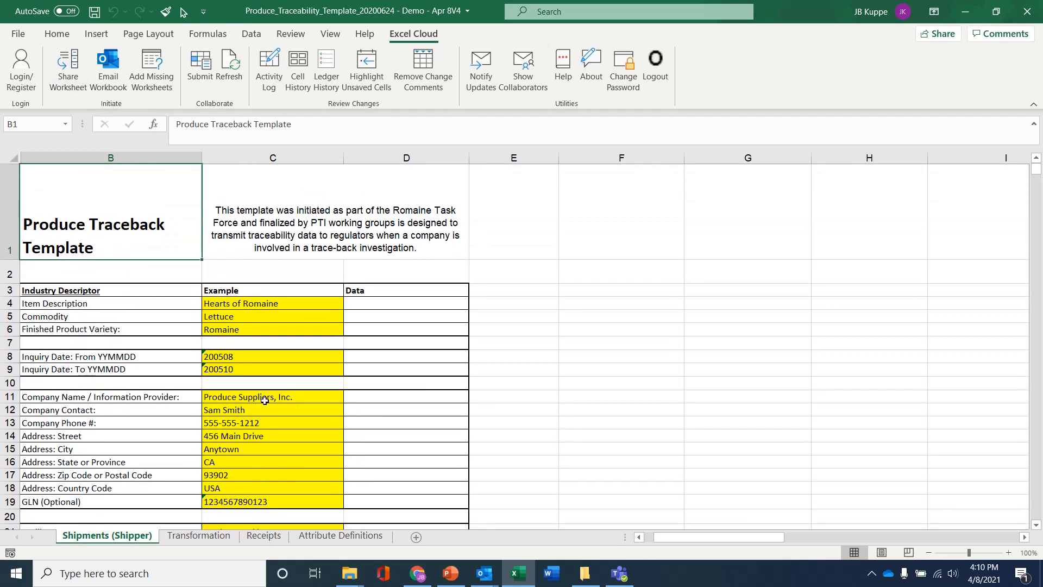
click(331, 536)
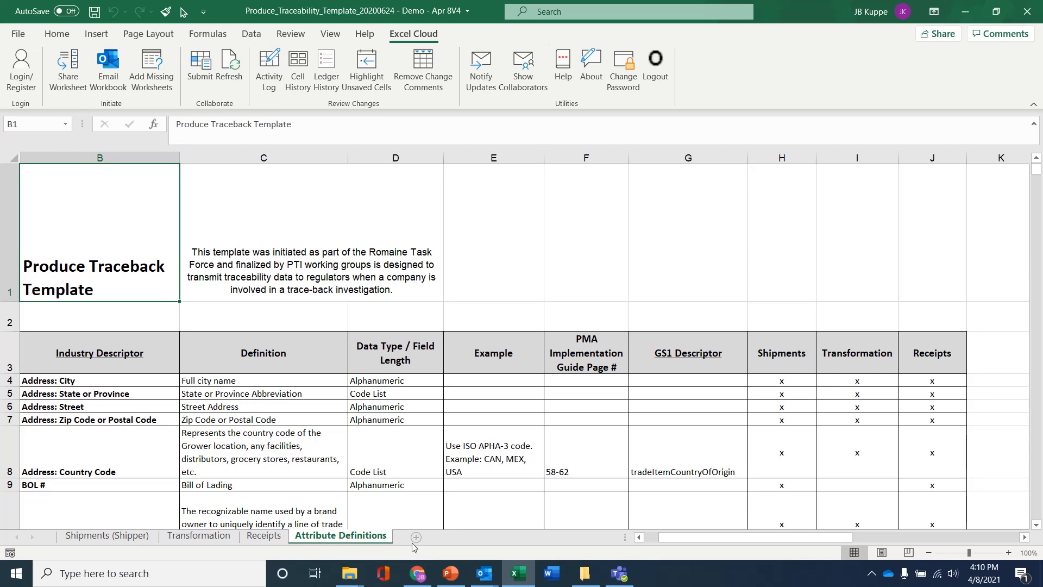
click(135, 536)
click(143, 325)
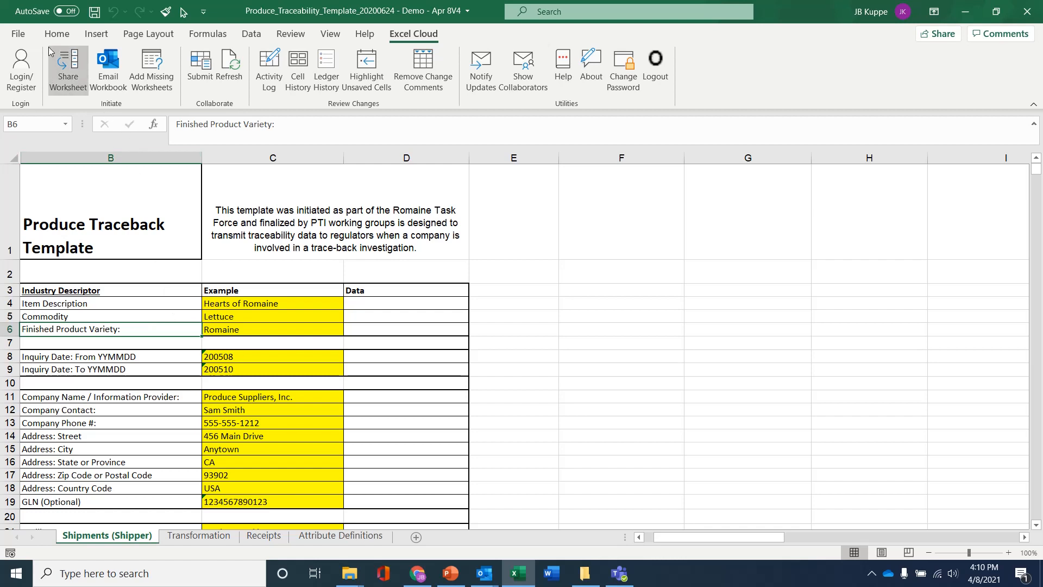
Email the workbook invitation to the chosen recipient with 'Please update this' after Hello!
click(110, 62)
click(292, 179)
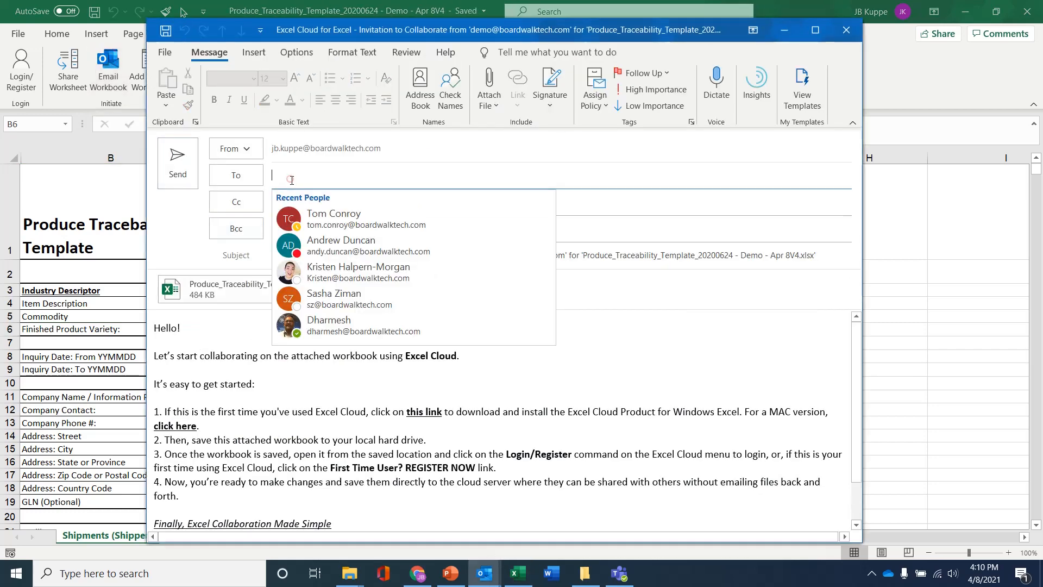
text(info)
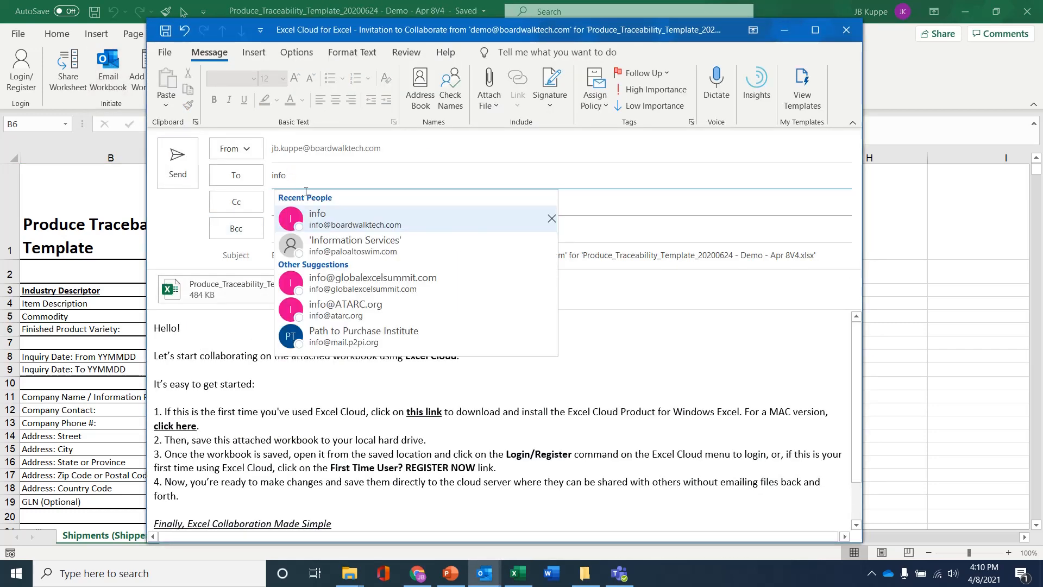
click(319, 214)
click(251, 330)
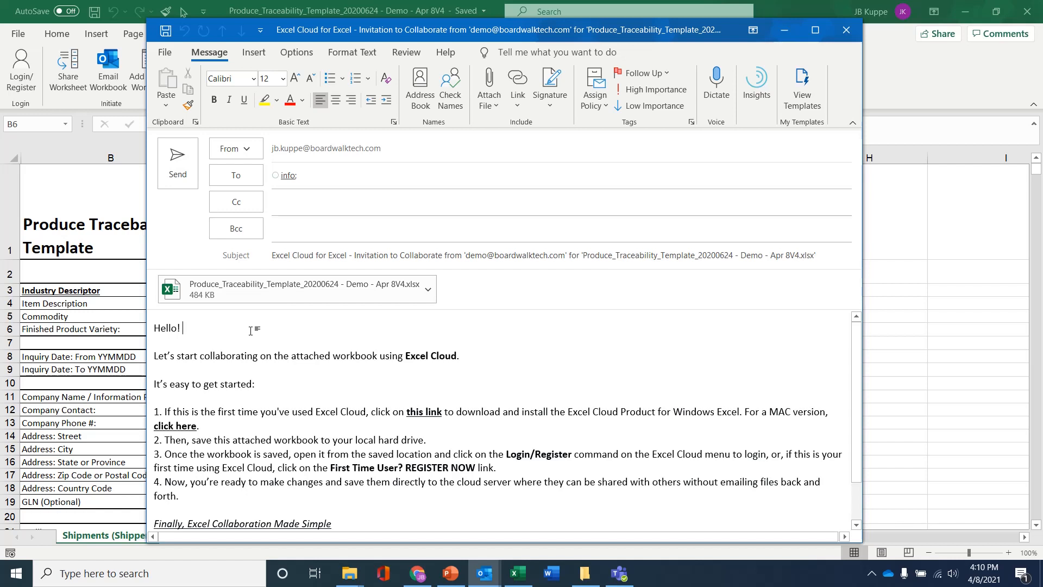
text(Please update this)
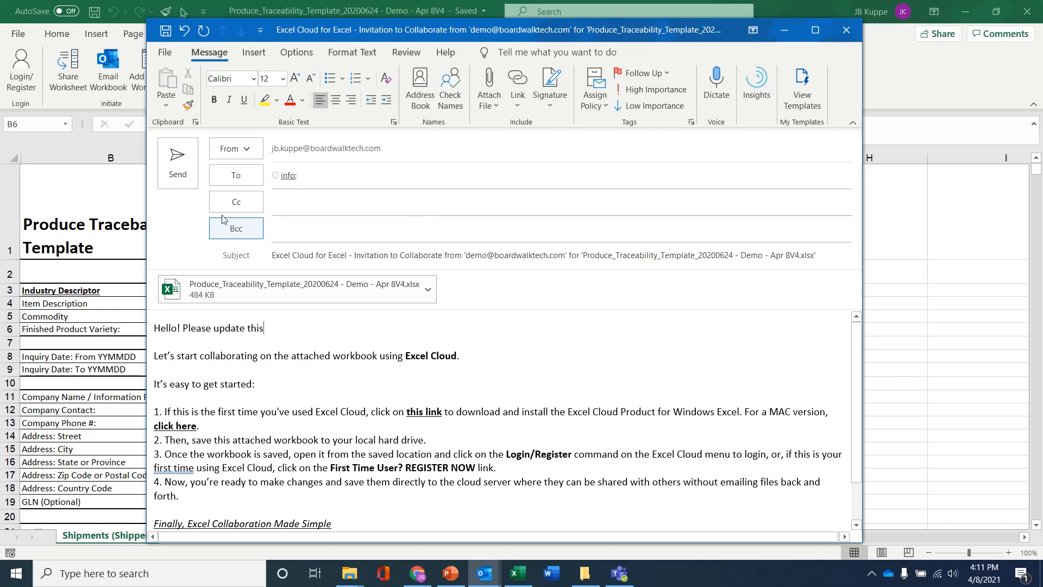
click(183, 174)
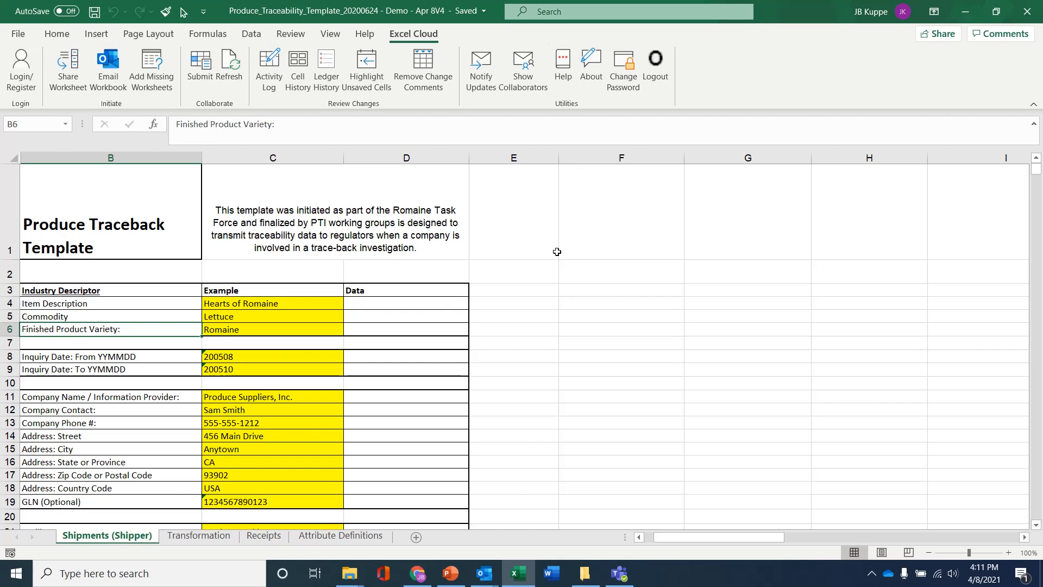
key(alt+Tab)
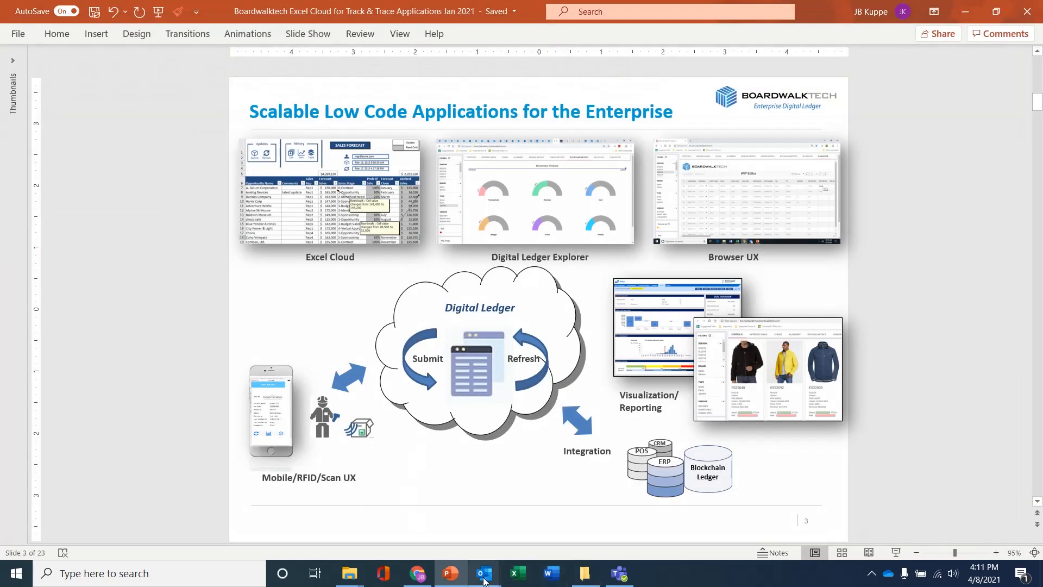
Open the newest invitation in the Outlook Inbox and launch its attached traceback workbook.
mouse_move(484, 573)
click(91, 508)
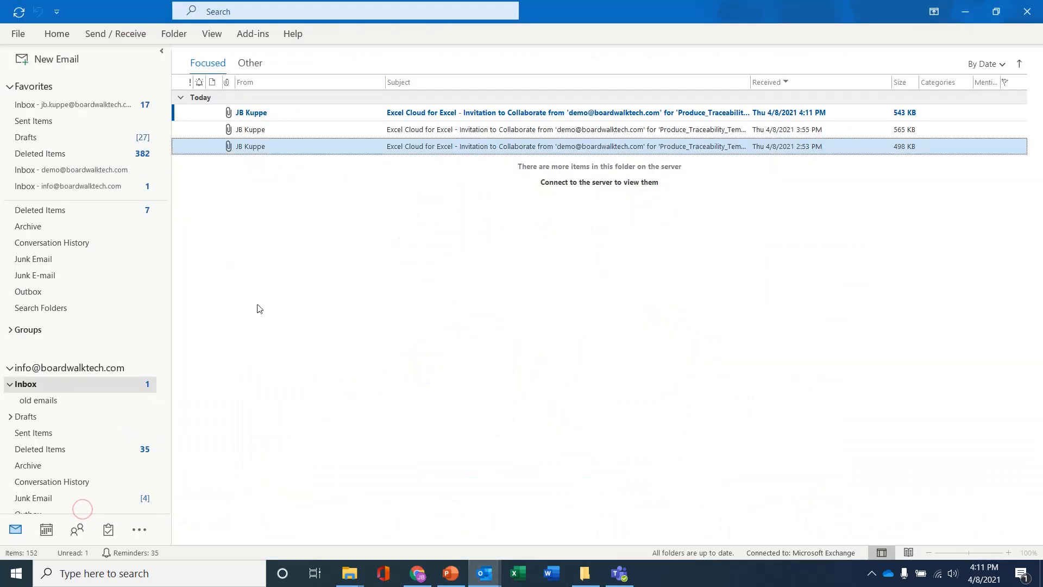
double_click(316, 116)
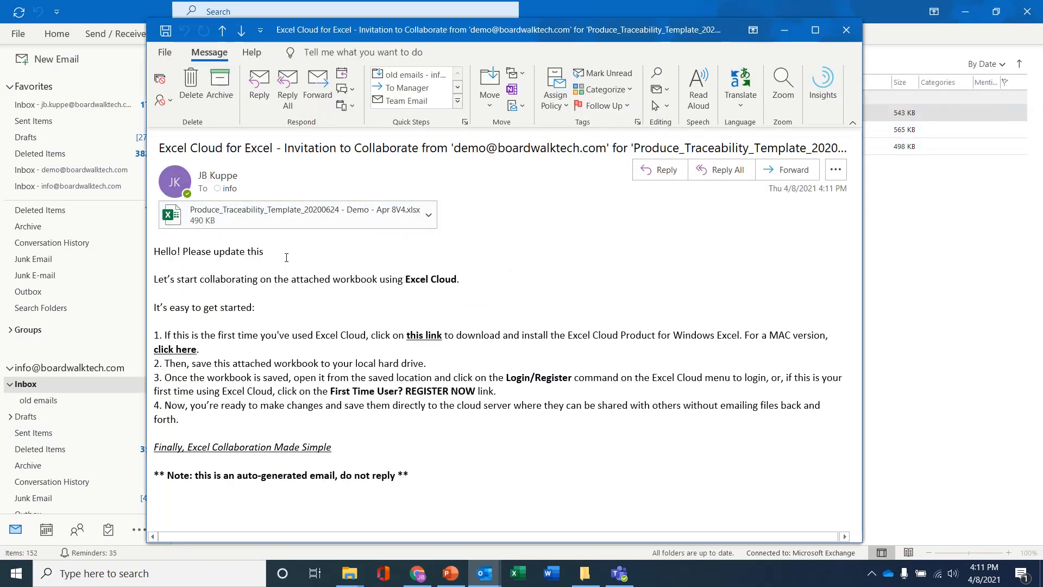
click(427, 212)
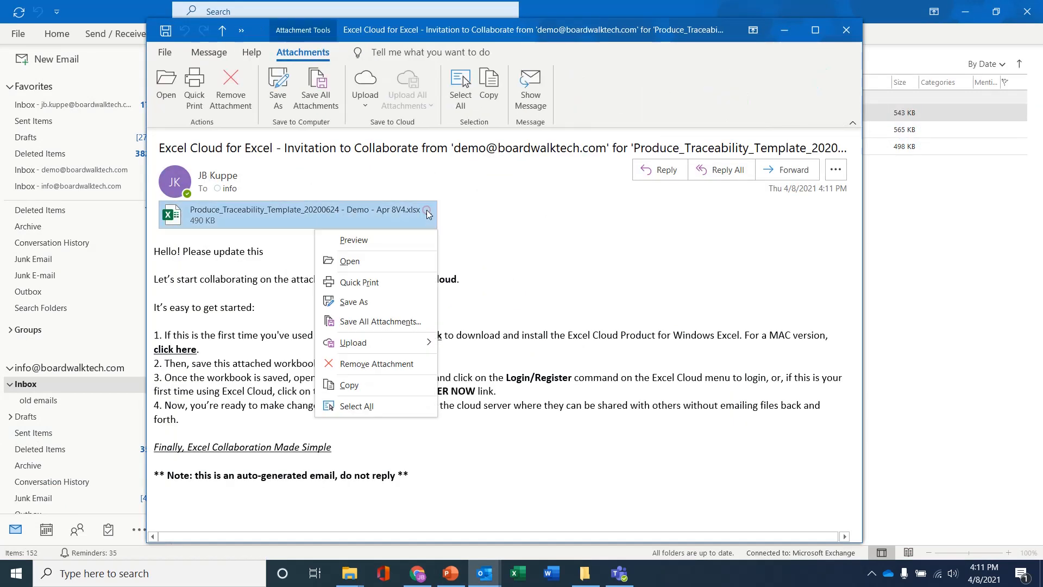
click(353, 265)
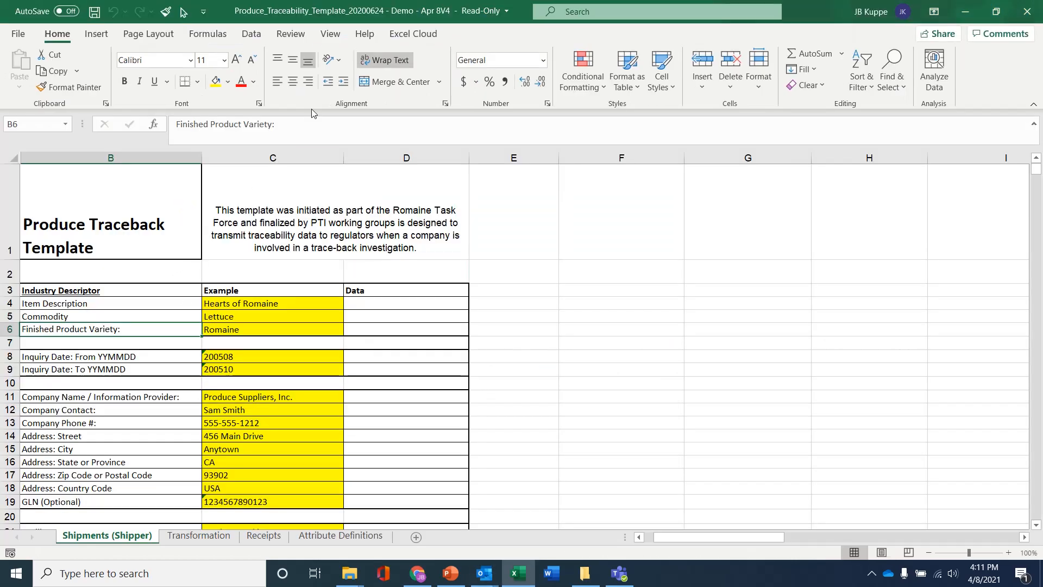
Log in to Excel Cloud from the received copy using the recipient's email and password.
click(405, 35)
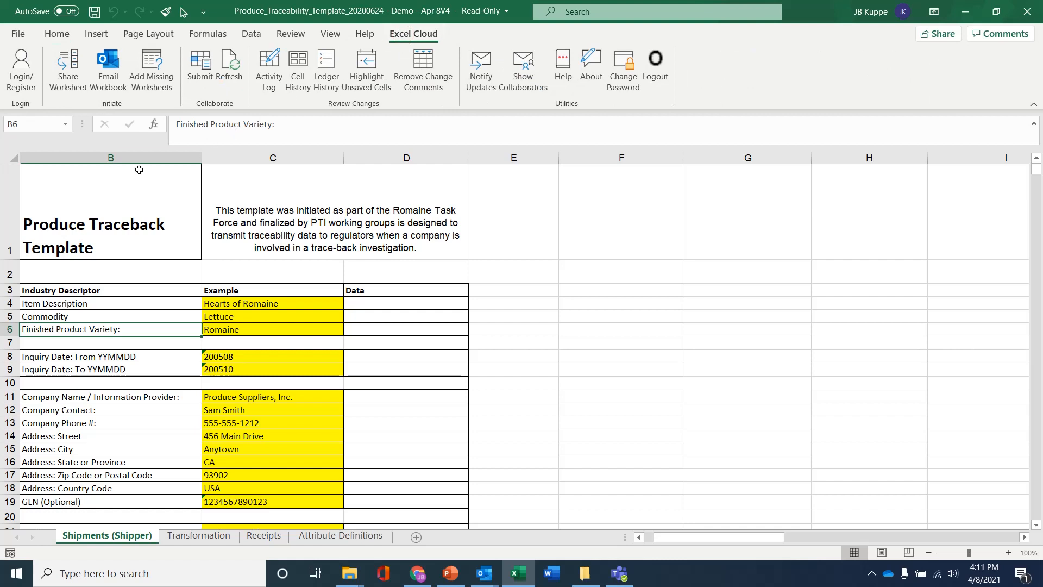
click(27, 72)
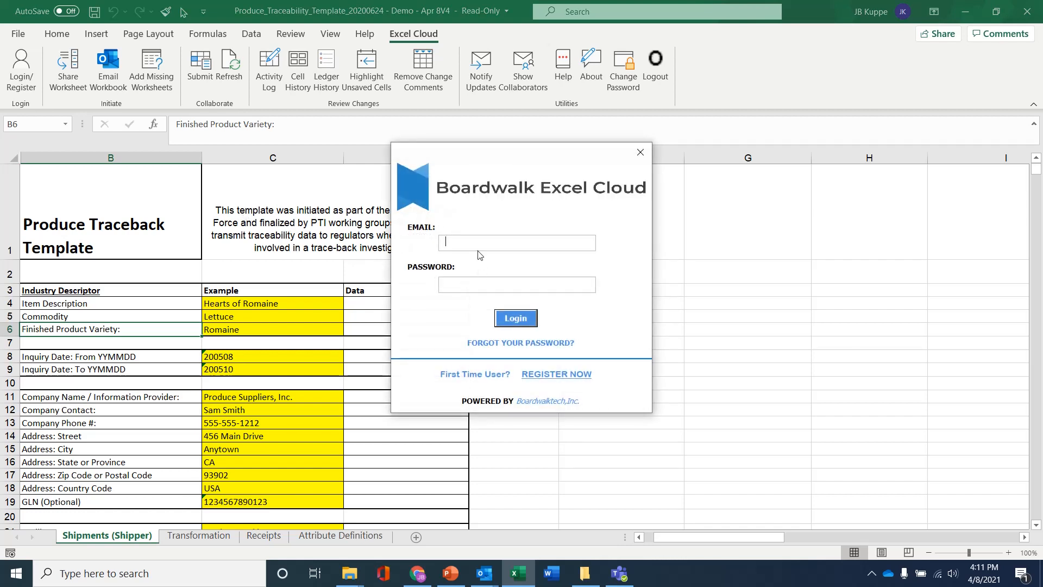
text(**)
click(510, 316)
click(511, 316)
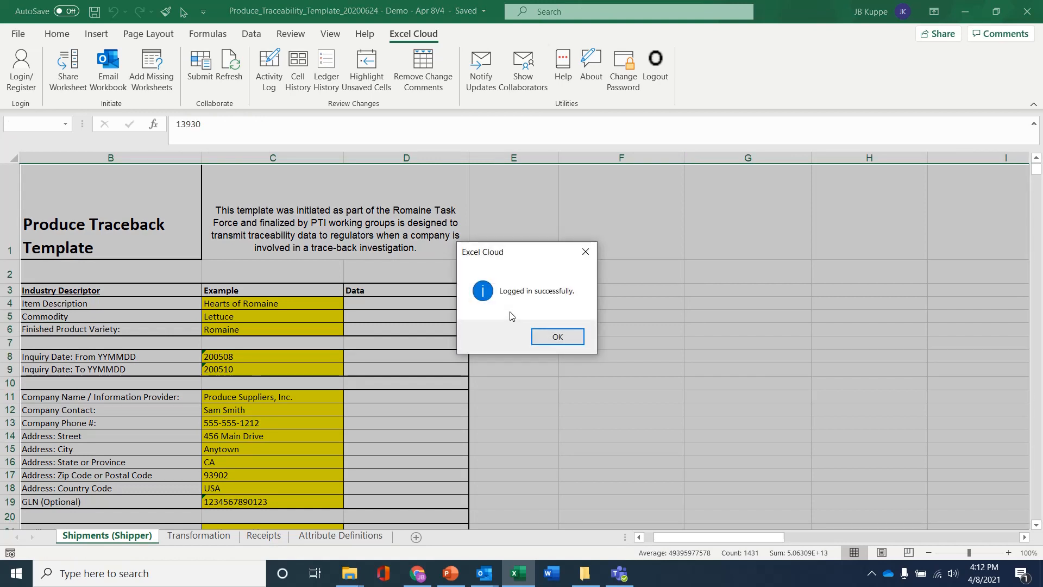
Change the street address to 500 Main Drive and enter hello as Company Contact data.
click(548, 336)
click(325, 355)
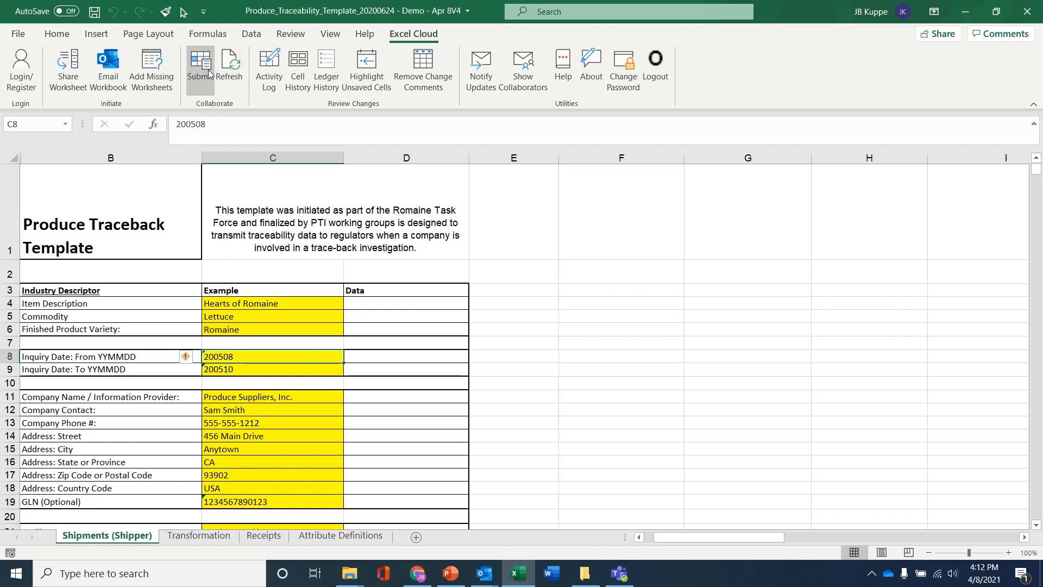
click(316, 434)
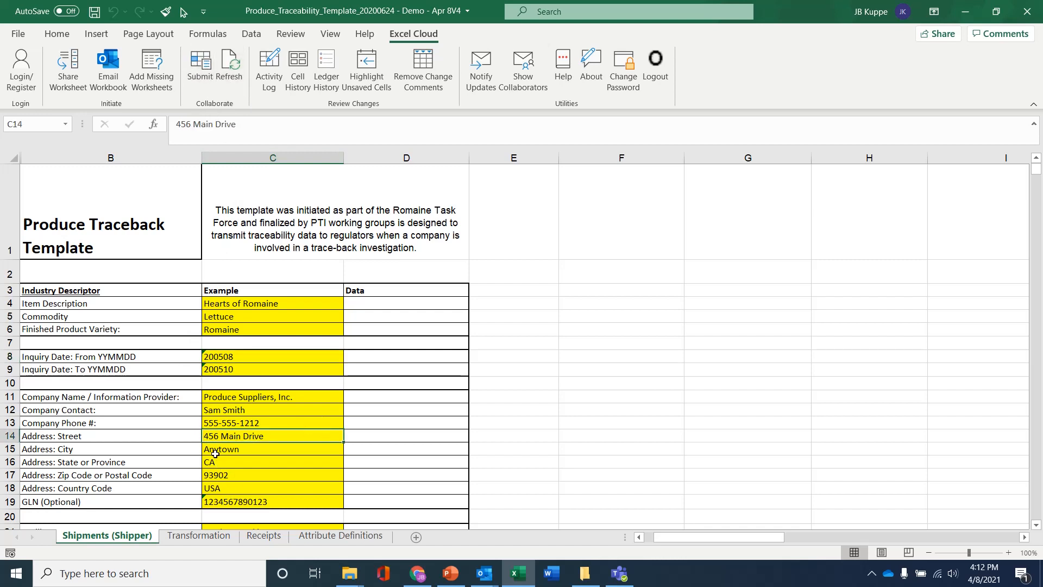
drag(190, 124, 159, 123)
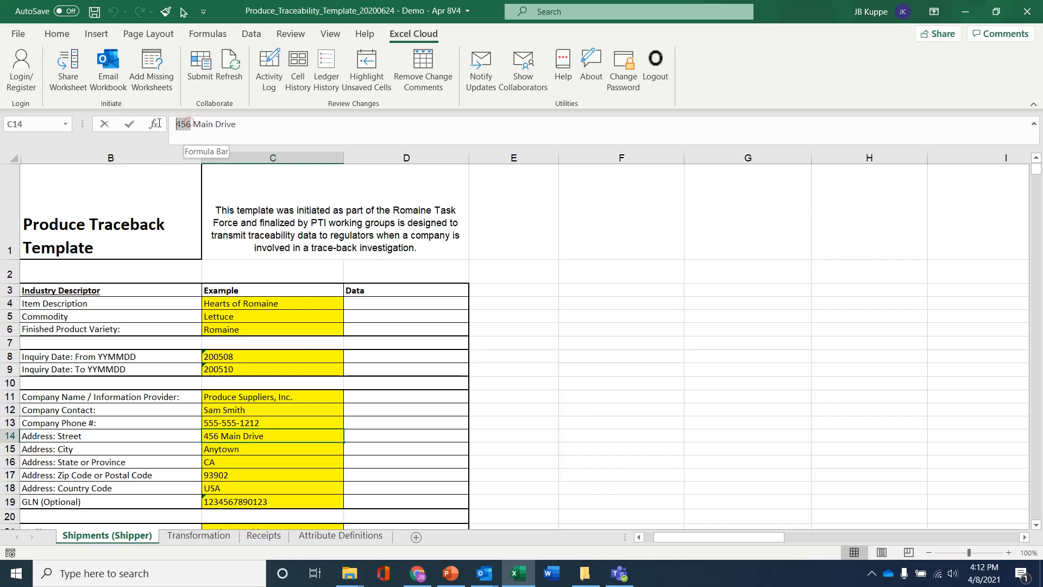
text(500)
key(Return)
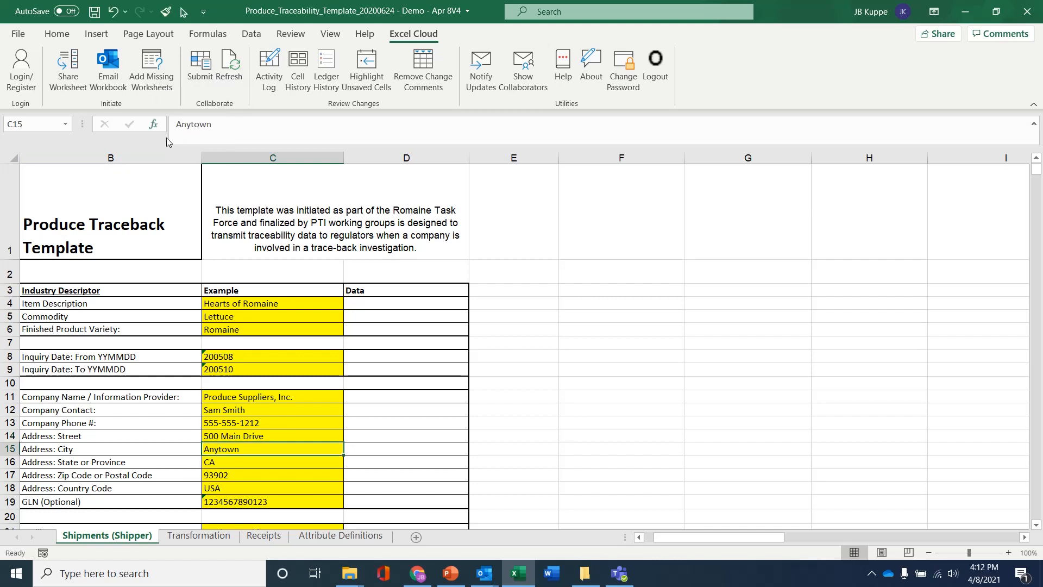
click(382, 411)
text(hello)
key(Return)
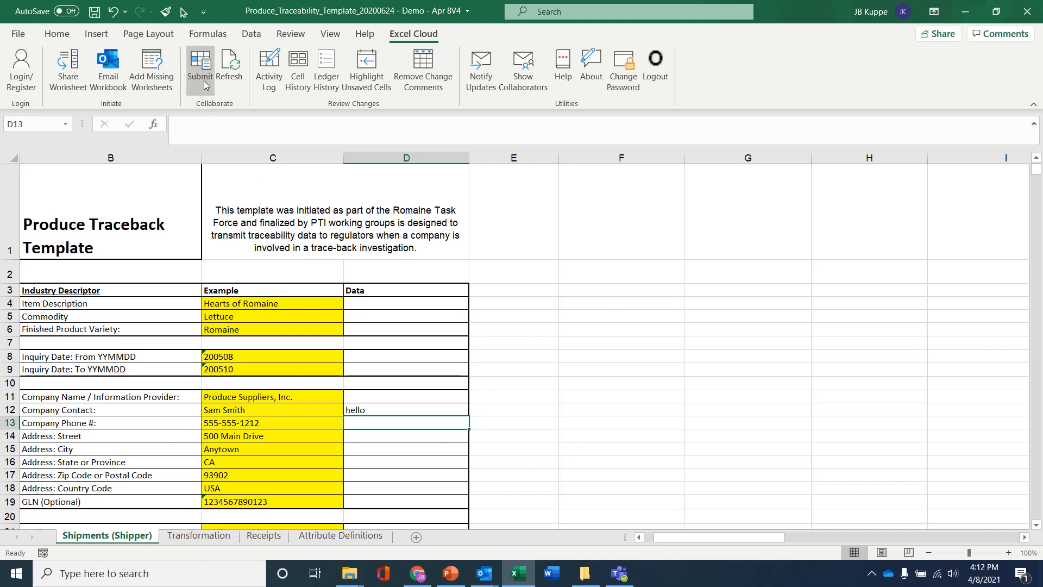
Submit the edits to Excel Cloud with the update message 'update'.
click(201, 64)
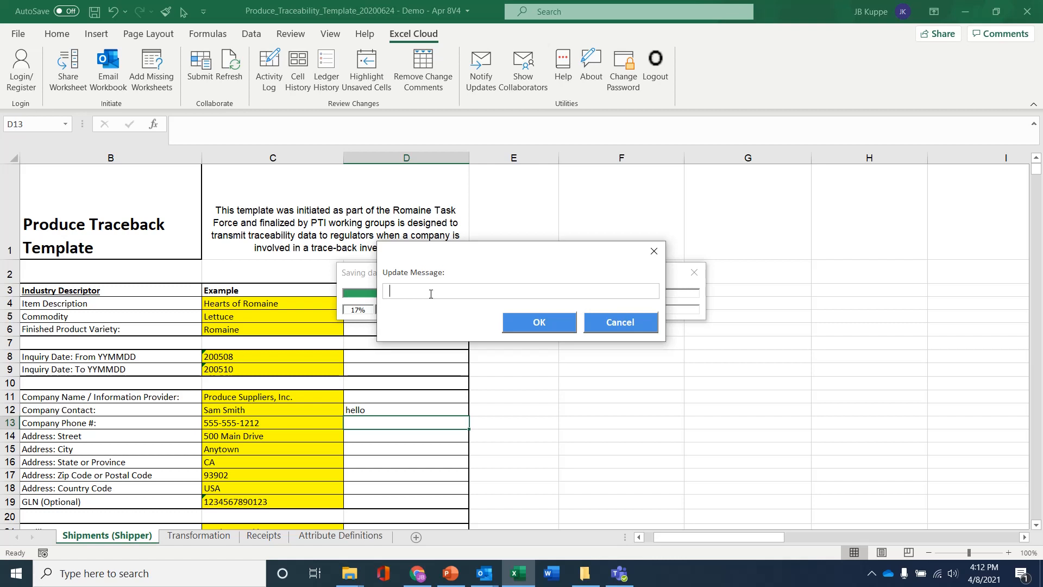
text(update)
click(538, 322)
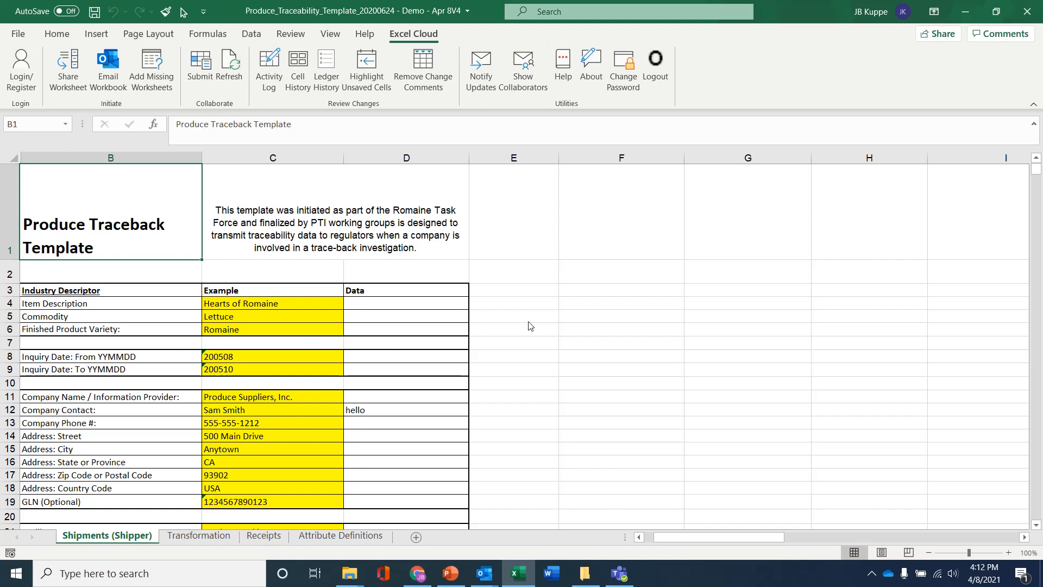
Insert a row above Company Contact and label it 'new row' in B12.
right_click(6, 410)
click(52, 279)
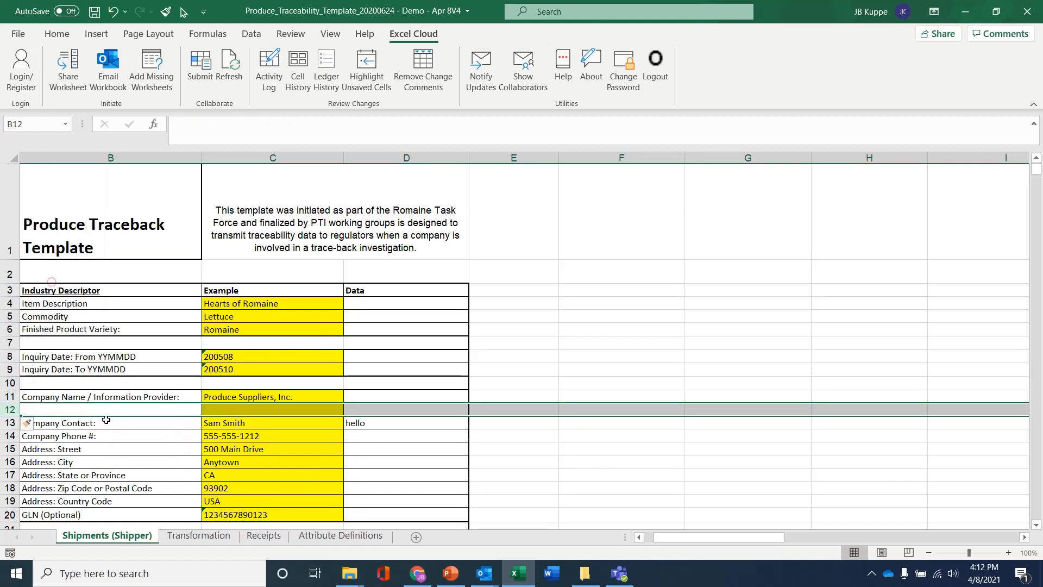
click(103, 408)
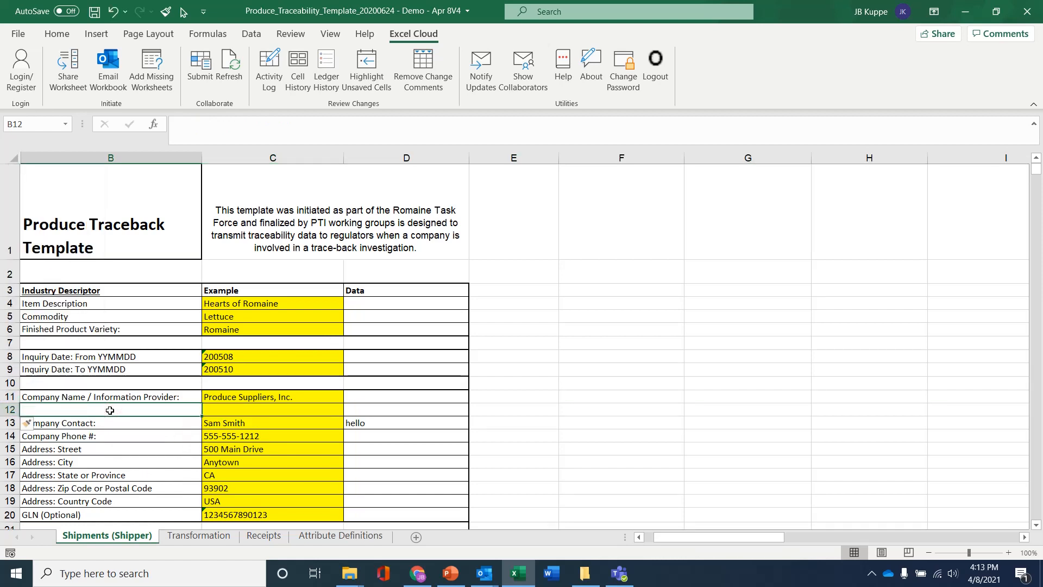
text(new)
key(Return)
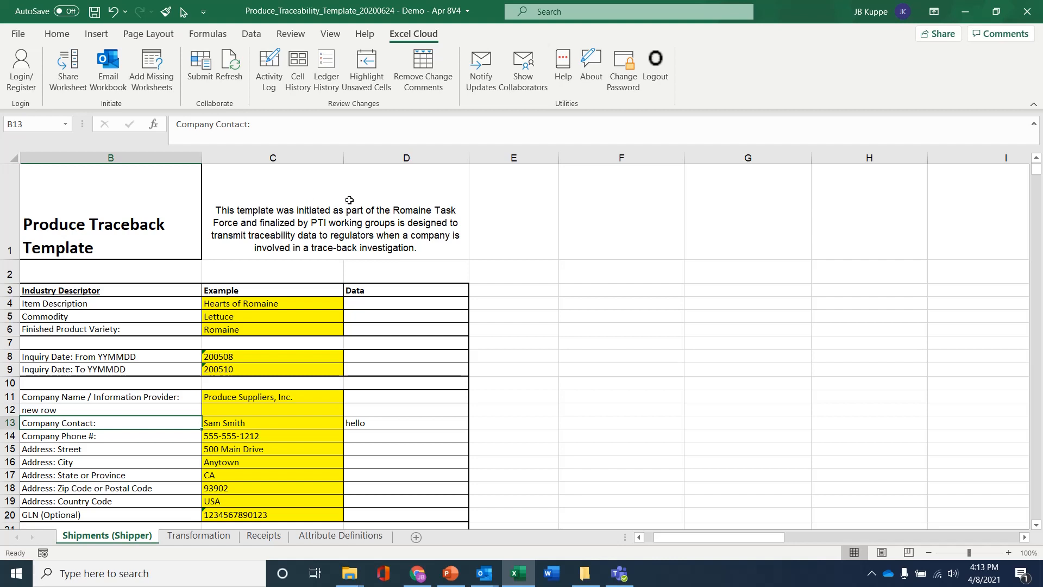
Submit the sheet to Excel Cloud with the message 'more changes'.
click(200, 58)
text(more changes)
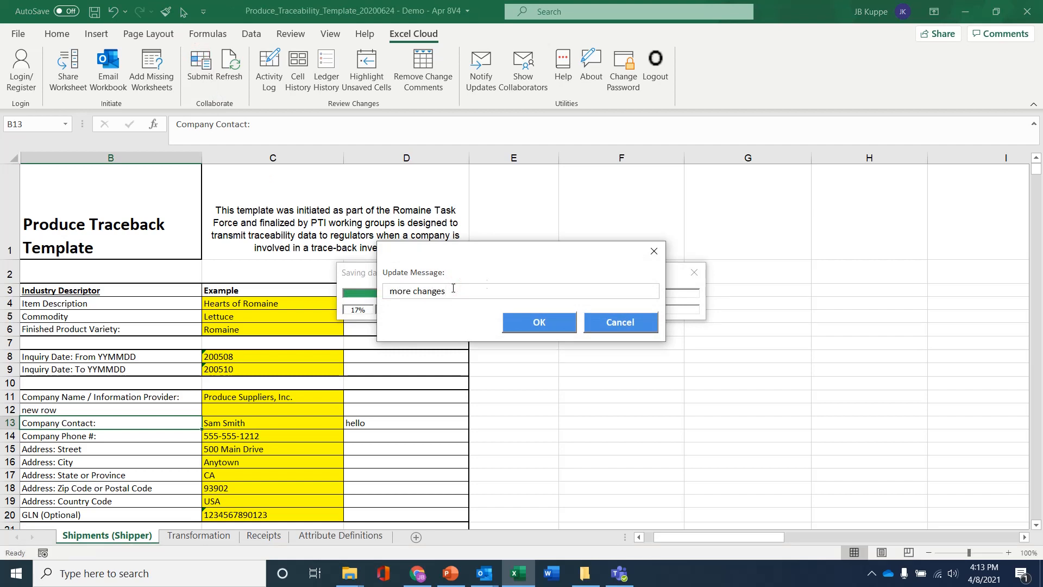
click(546, 324)
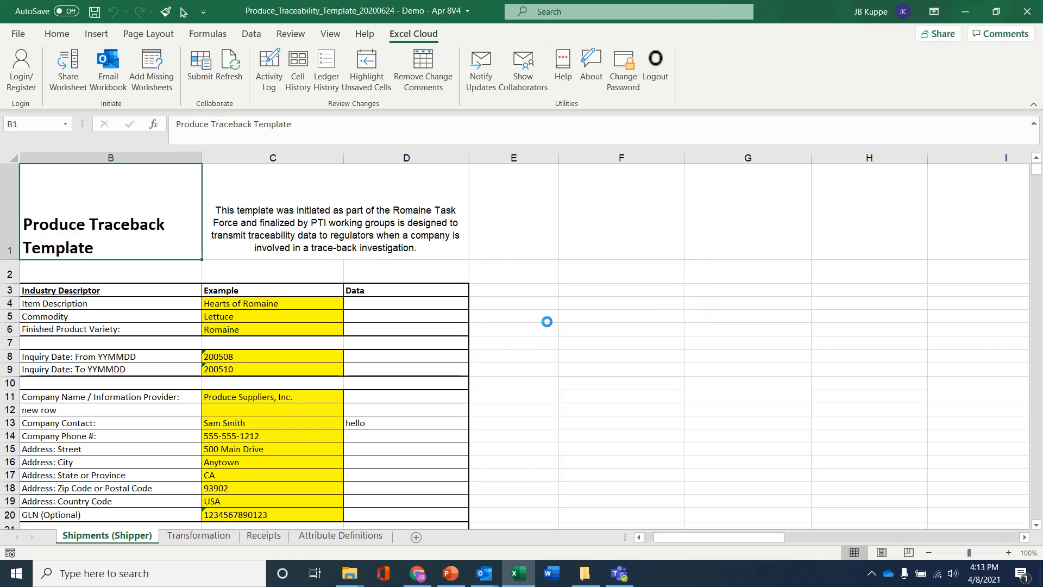
Close Excel and reopen the Demo - Apr 8V4 workbook from the Produce Traceability folder.
click(1029, 10)
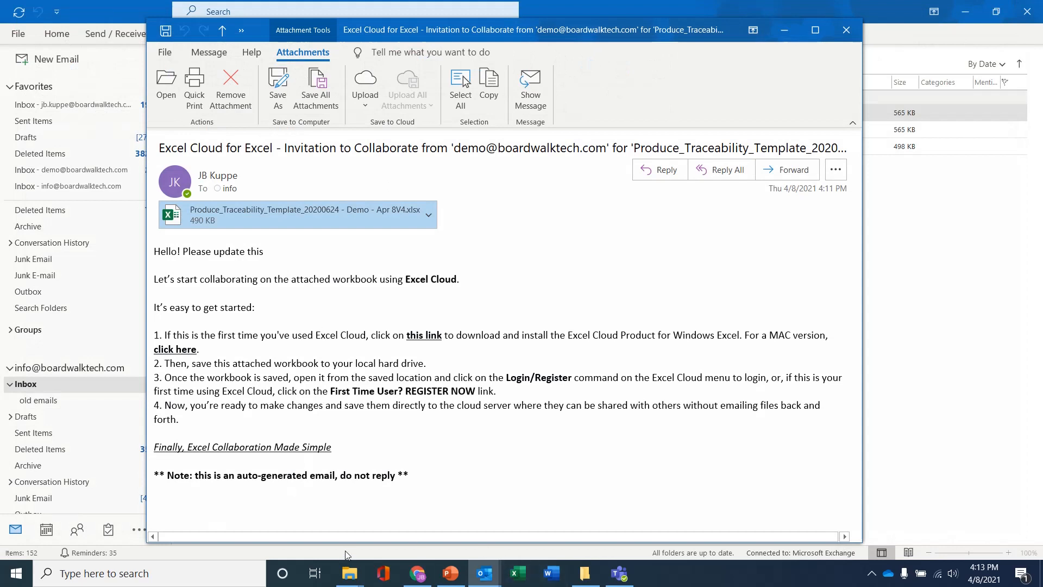
click(350, 574)
click(287, 532)
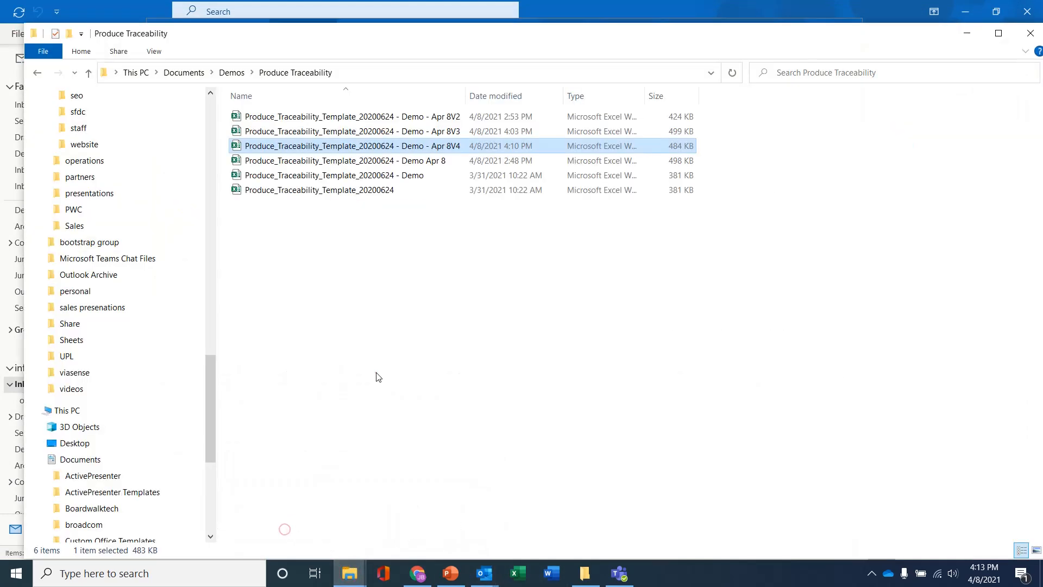
click(409, 152)
double_click(409, 153)
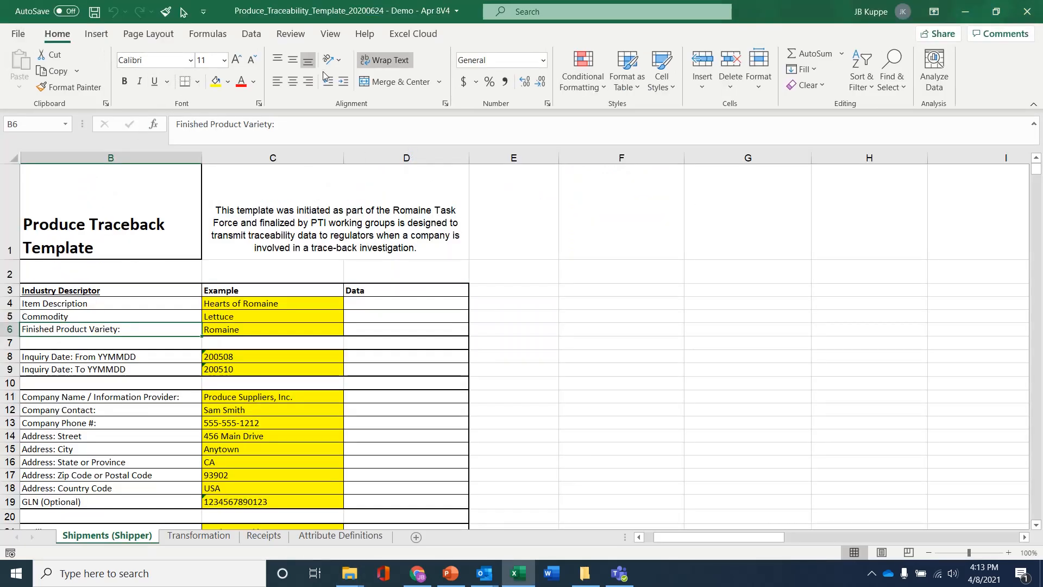
Log in to Excel Cloud with the account password and dismiss the success message.
click(426, 33)
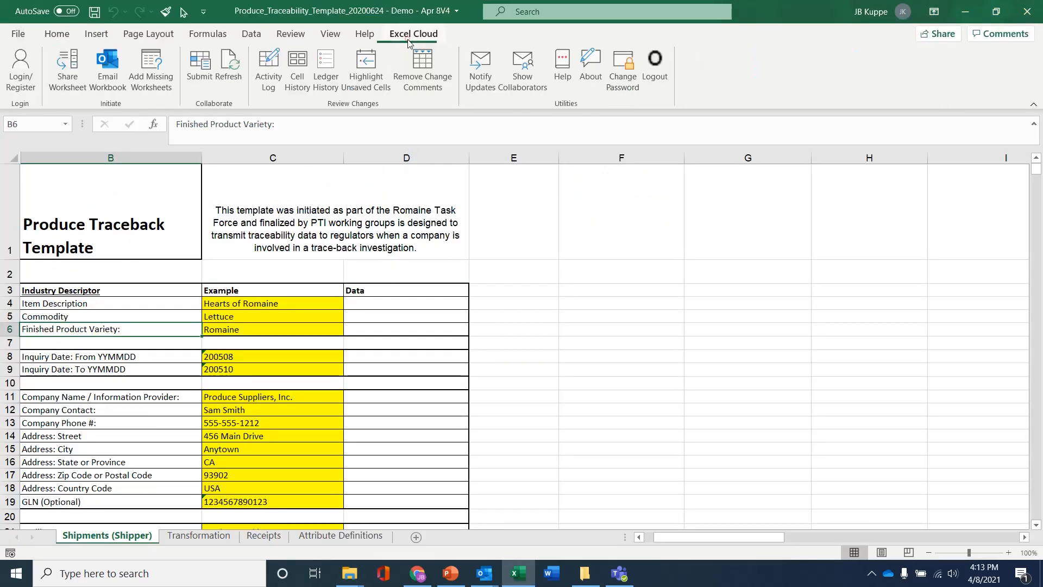
click(22, 57)
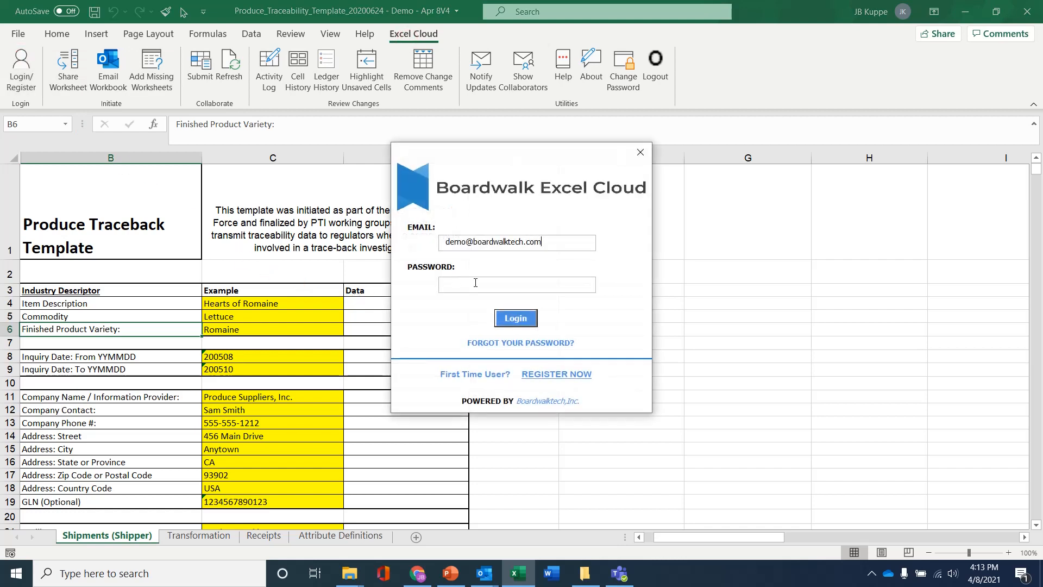
text(**)
click(523, 319)
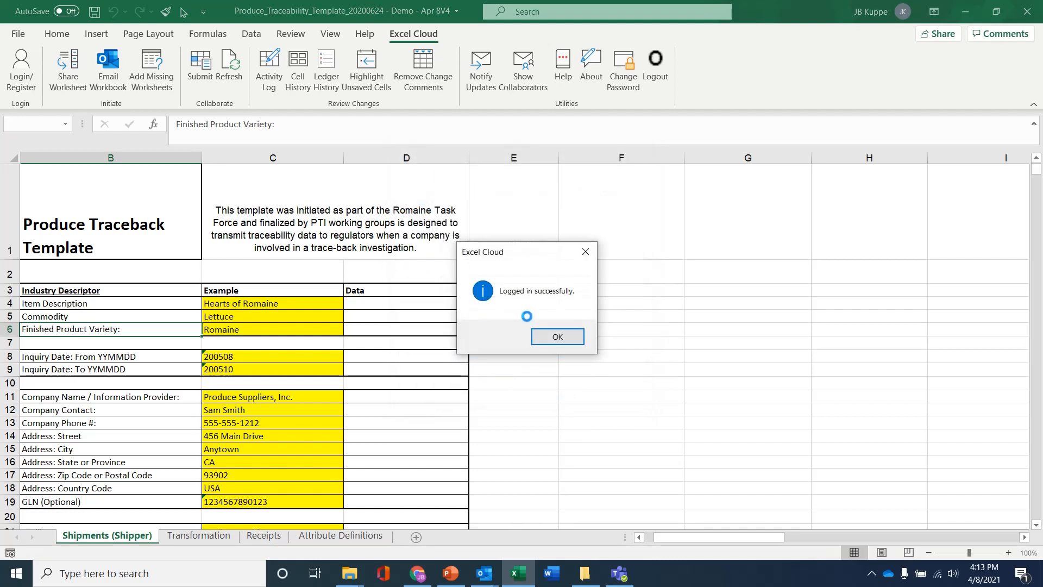
click(549, 336)
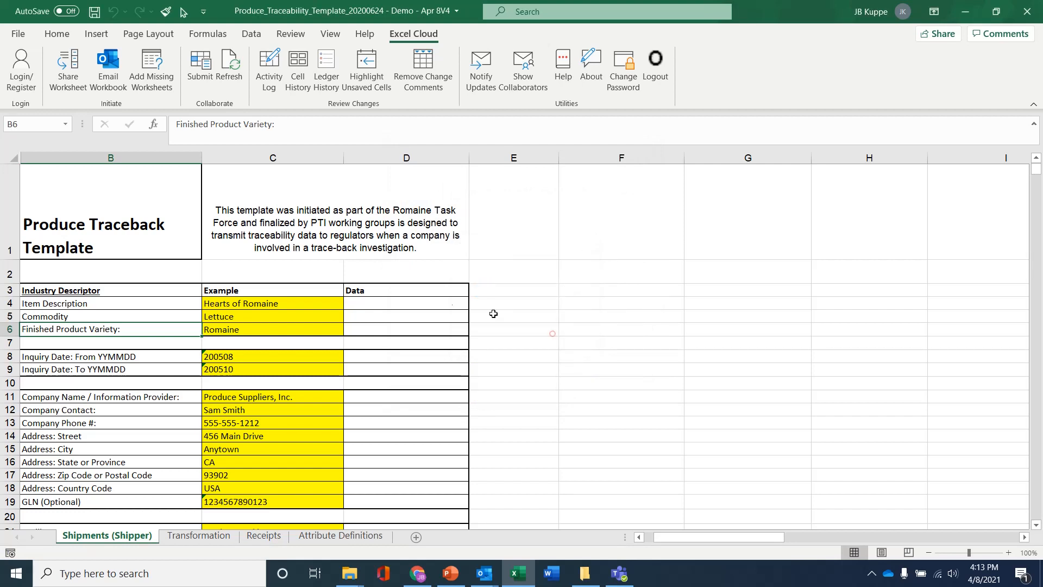
click(367, 316)
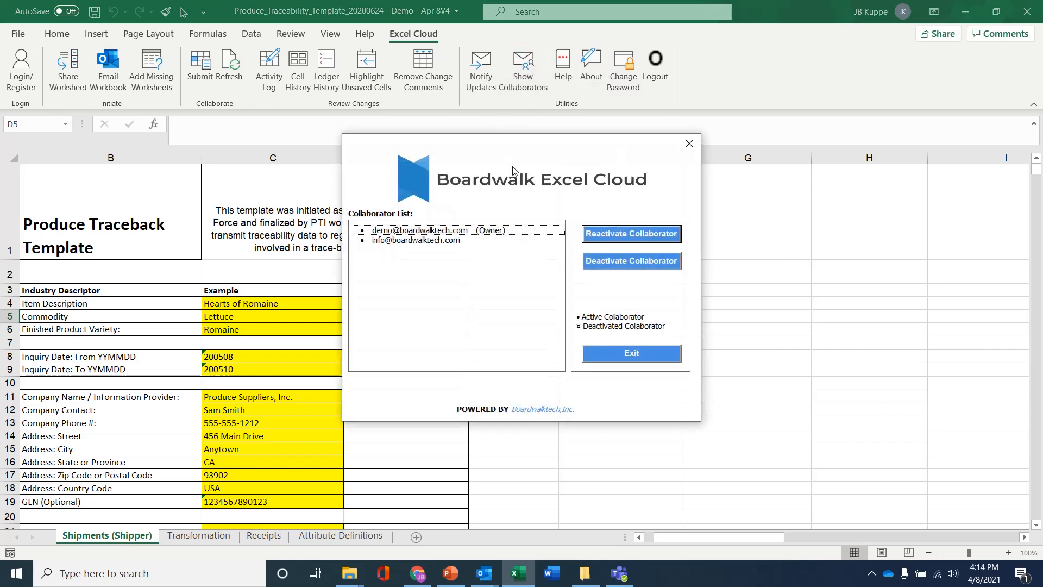
click(429, 233)
click(422, 241)
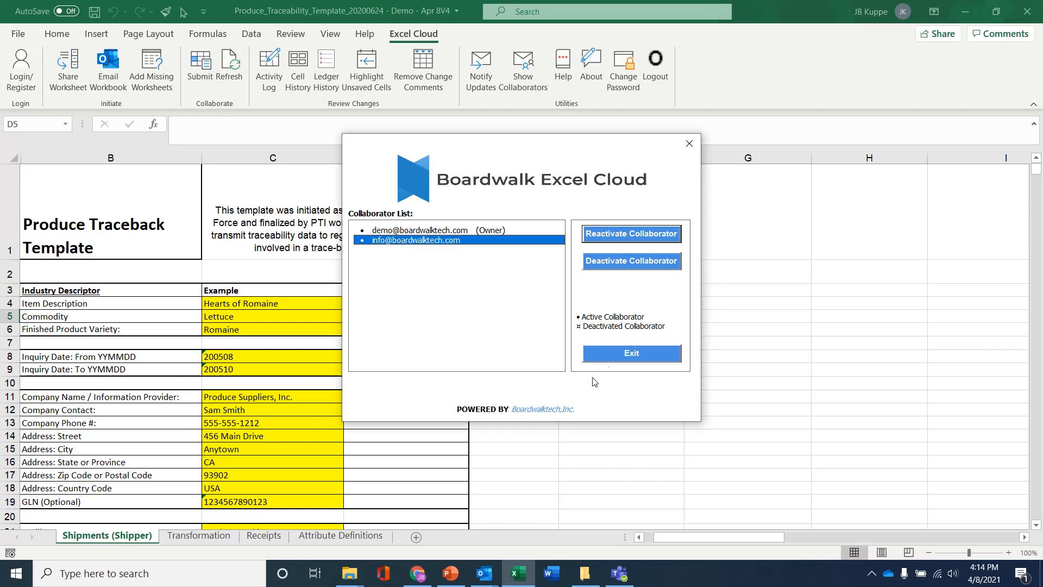
click(606, 354)
click(605, 357)
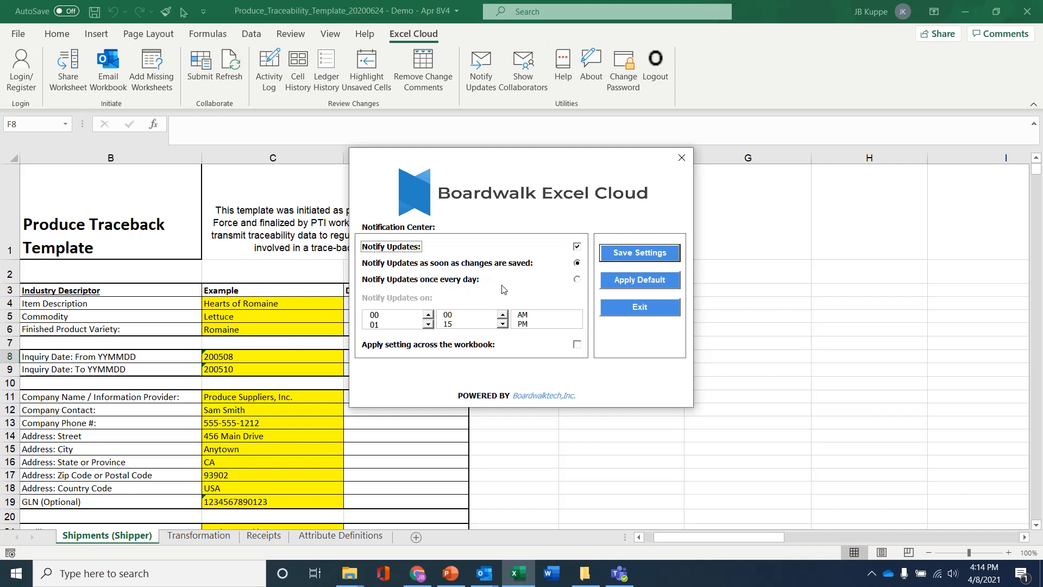
click(639, 306)
click(374, 263)
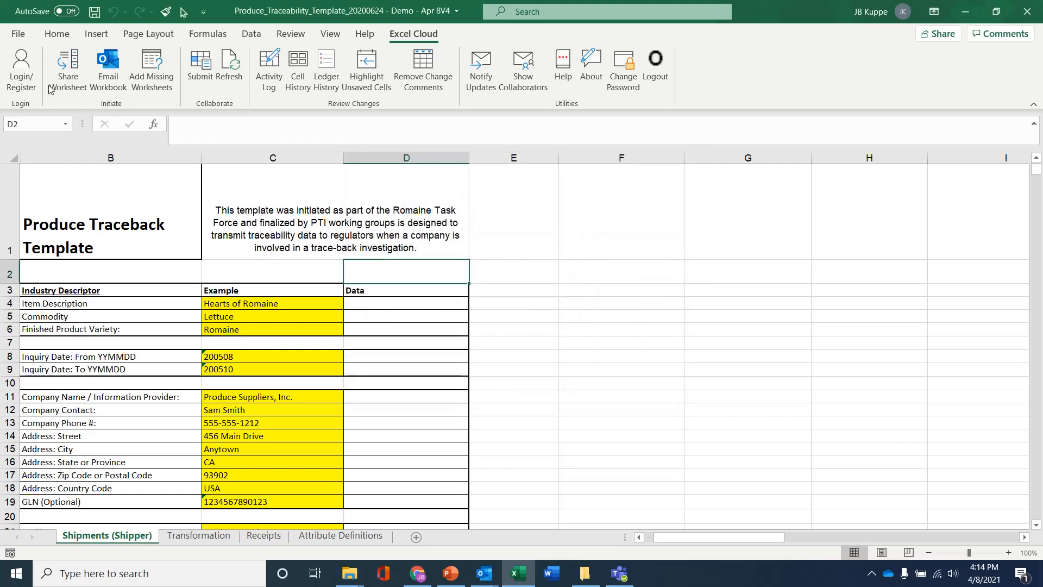
Refresh the Shipments (Shipper) sheet from Excel Cloud to pull the collaborator's edits.
click(229, 64)
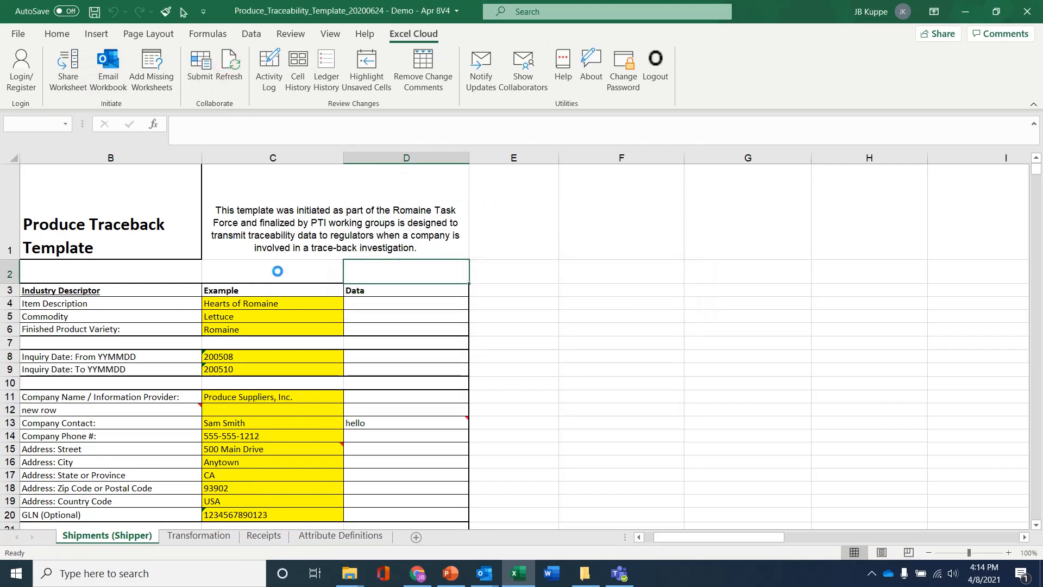
scroll(292, 370, down, 3)
scroll(296, 391, up, 3)
Read the change comments on the 500 Main Drive, hello and new row cells.
mouse_move(292, 449)
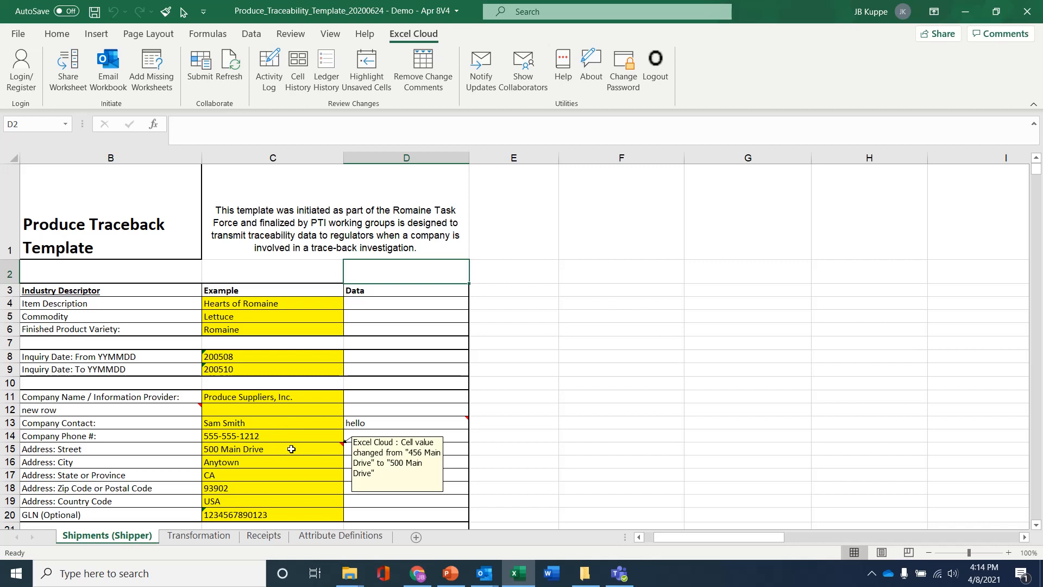
mouse_move(378, 423)
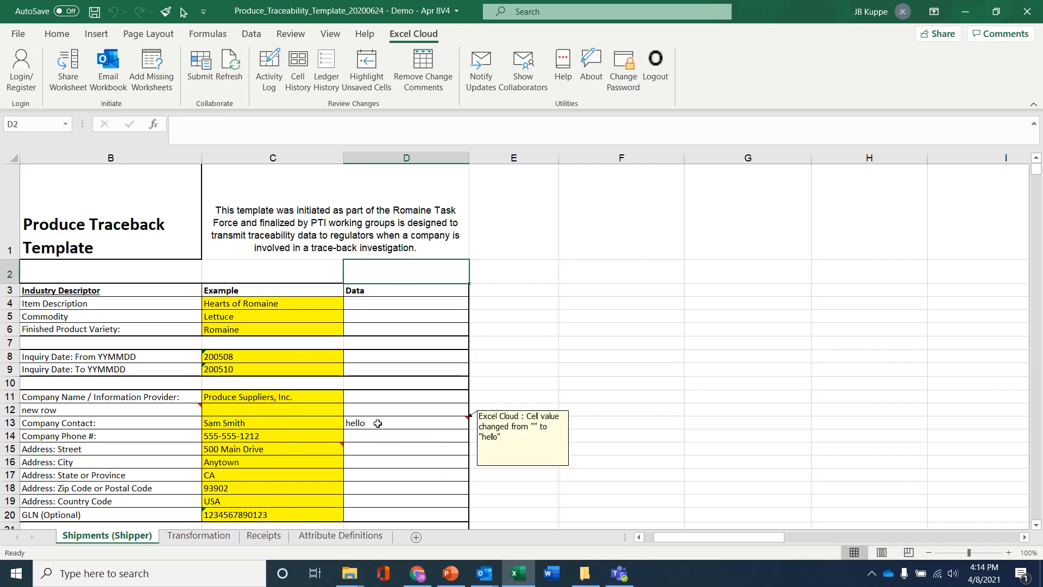
mouse_move(140, 408)
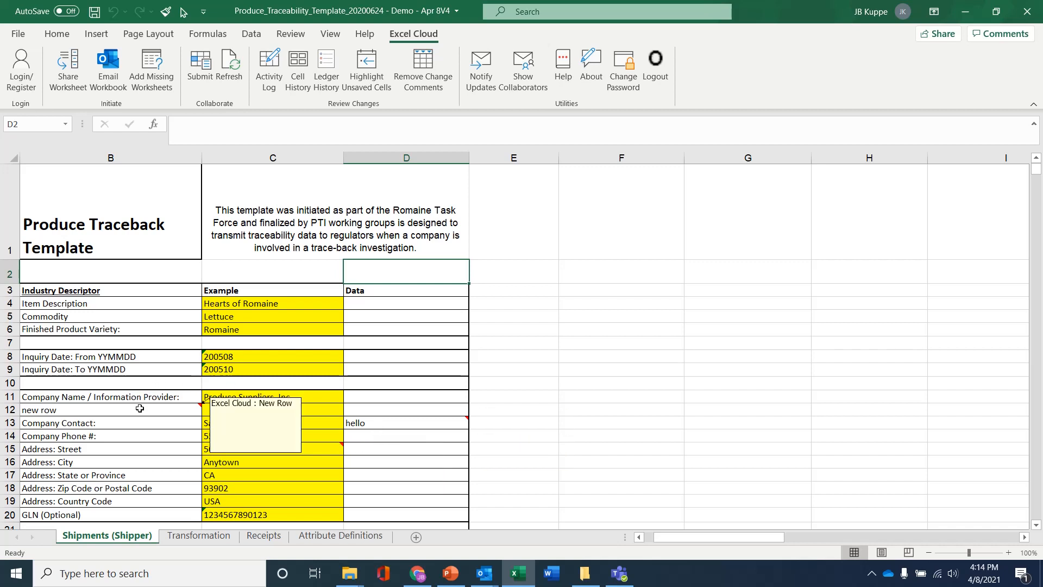
scroll(139, 408, down, 1)
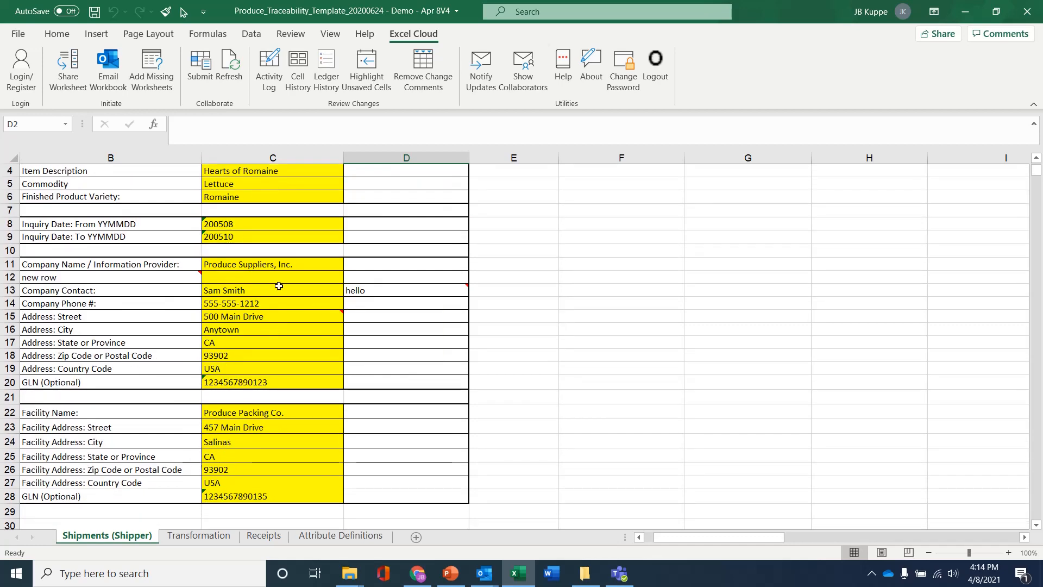
scroll(108, 310, up, 1)
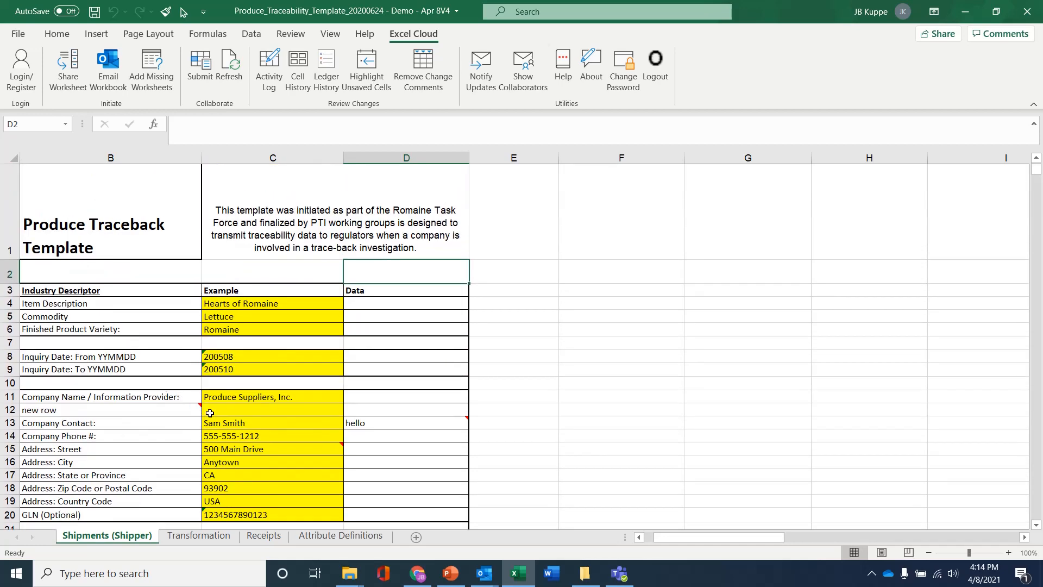
click(226, 450)
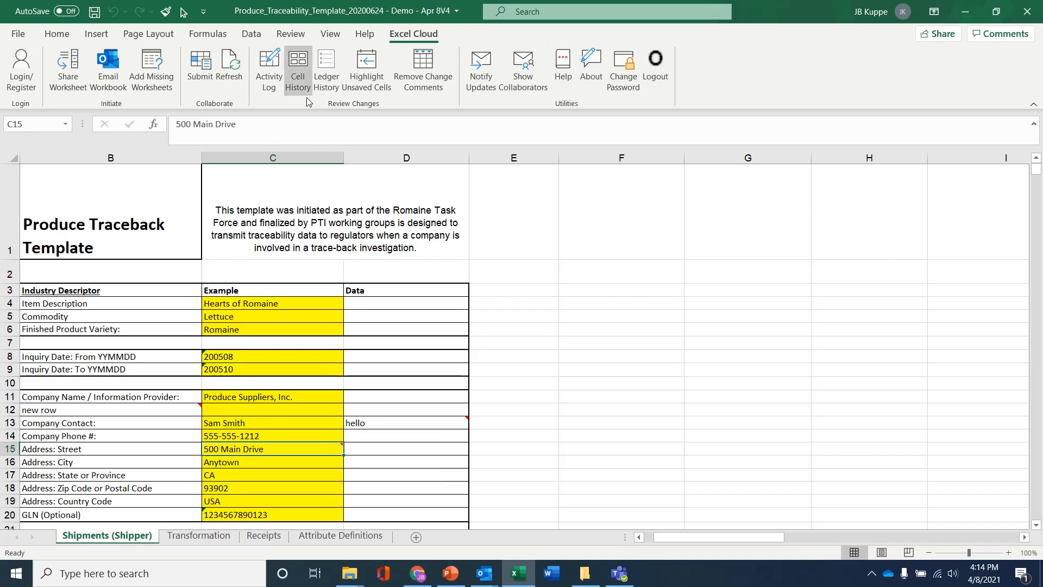
View the past week's activity log, then open Cell History for the 500 Main Drive address cell.
click(269, 68)
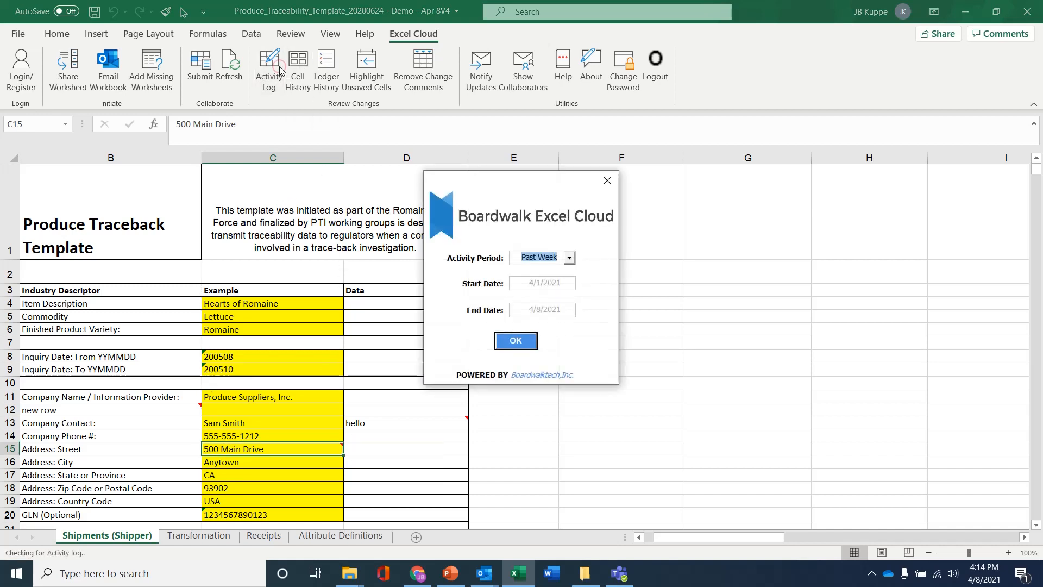
click(520, 342)
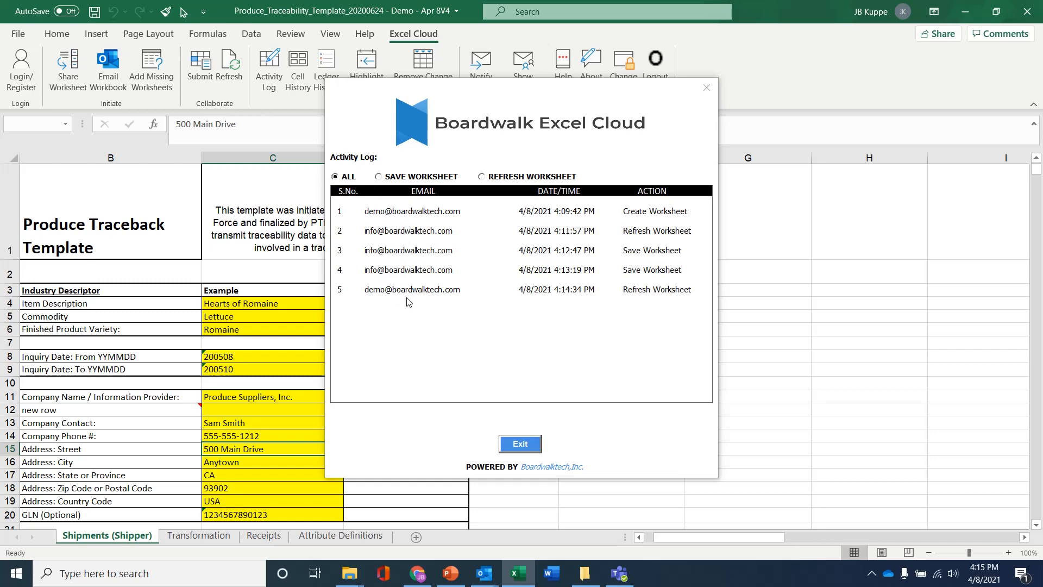
click(511, 443)
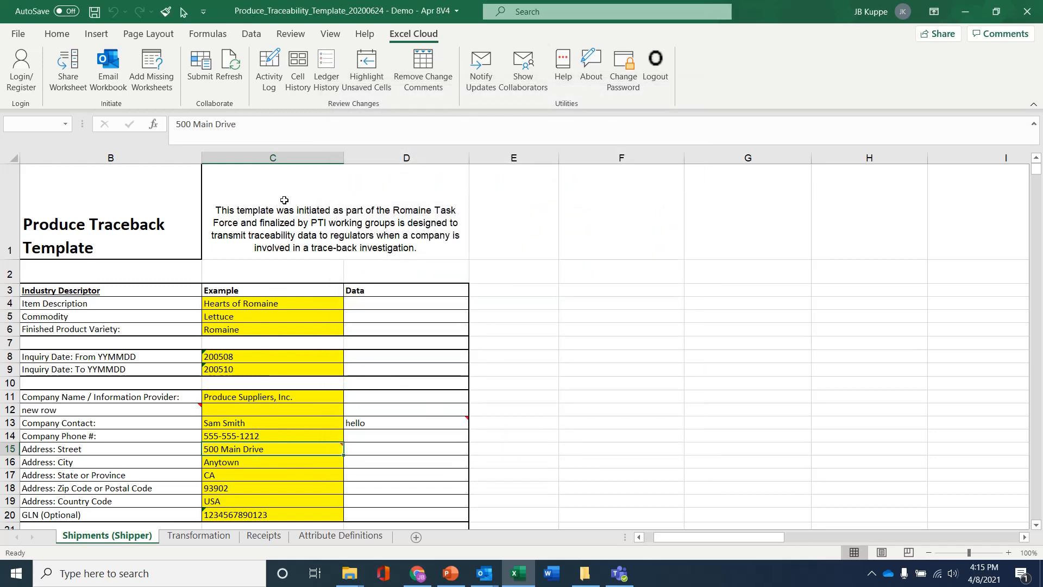
click(298, 70)
Generate the Cell History sheet showing 500 Main Drive and 456 Main Drive, then select Anytown on Shipments (Shipper).
click(515, 340)
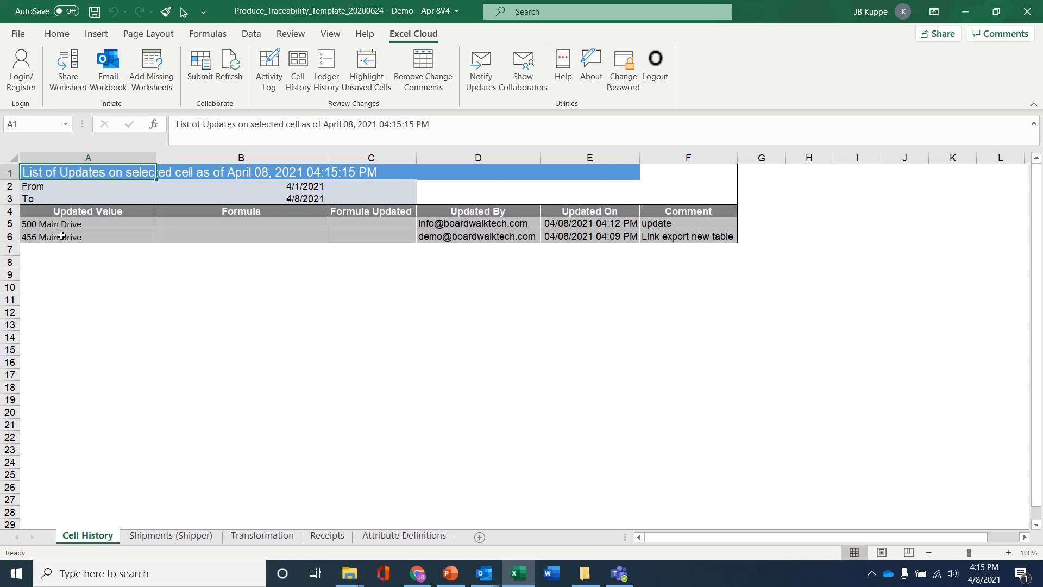
drag(65, 224, 65, 237)
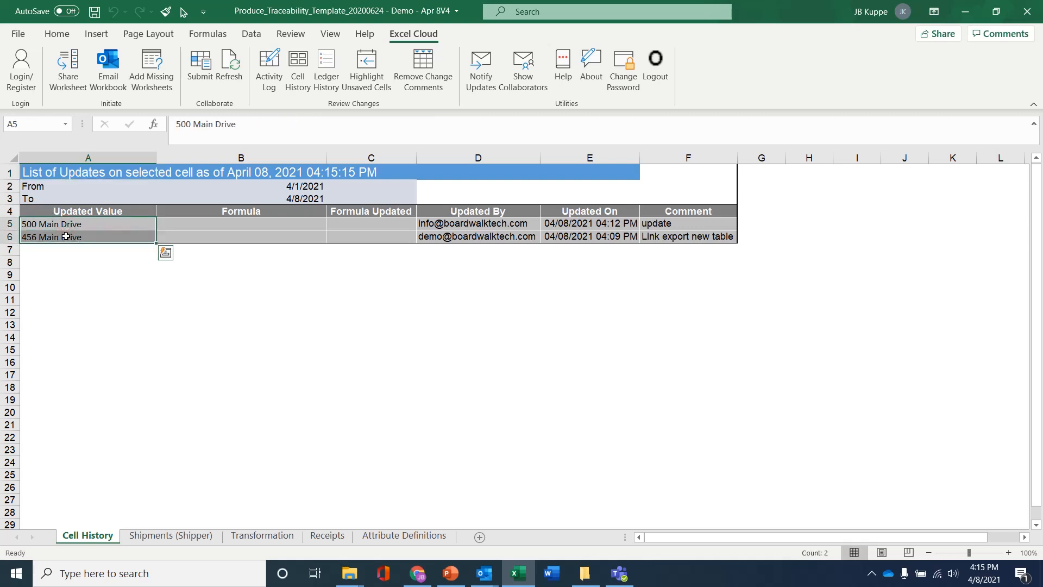
click(165, 537)
click(250, 462)
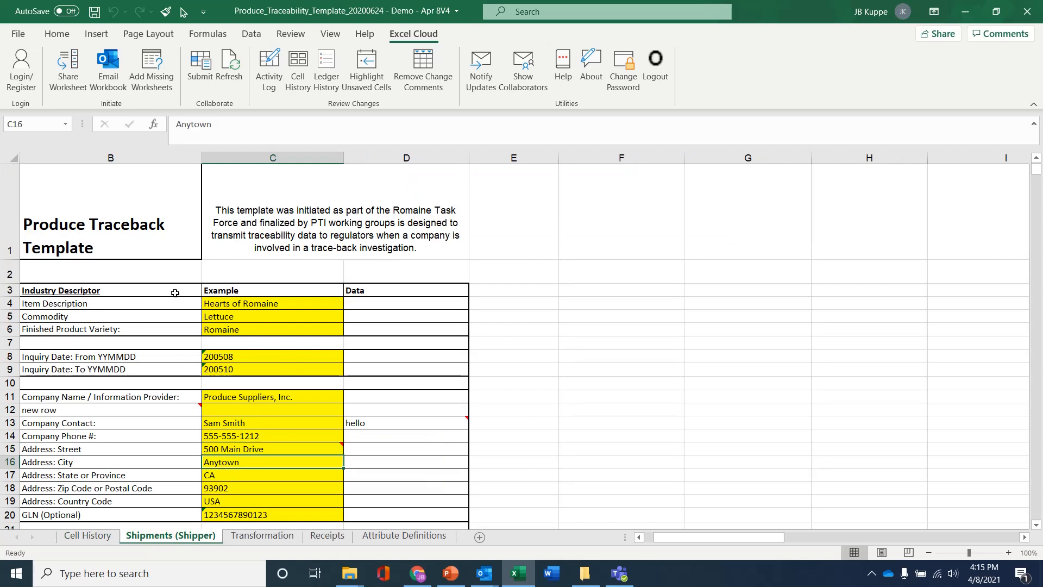
List the Shipments (Shipper) ledger updates and display the ledger with all changes as of update 1984.
click(324, 67)
click(517, 341)
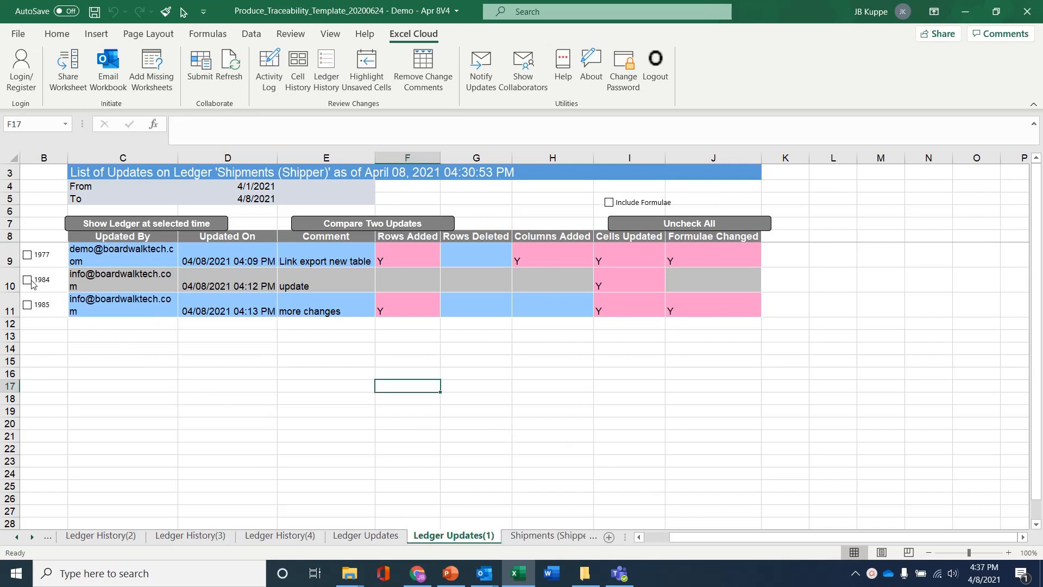
click(27, 279)
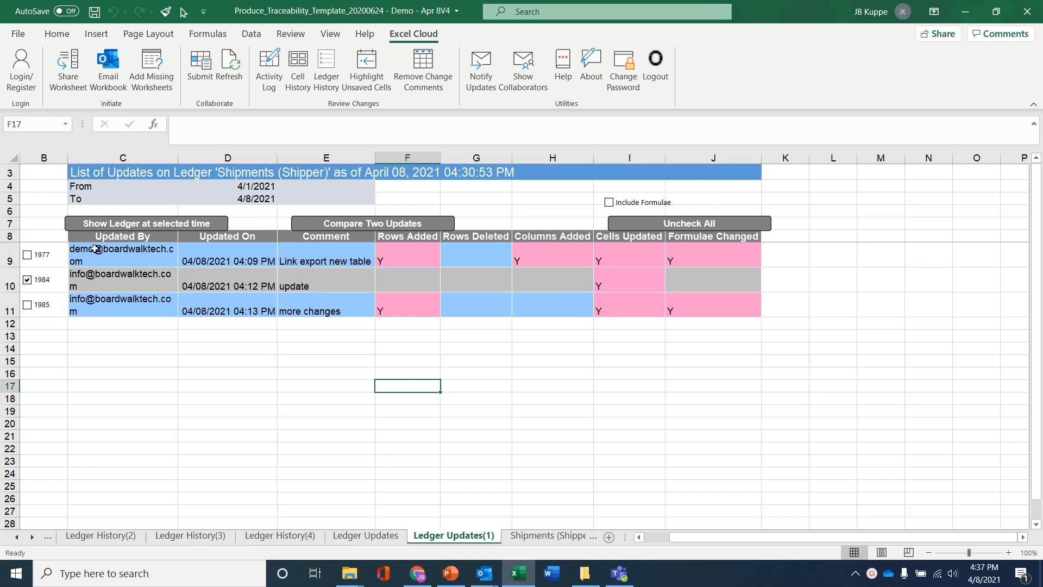
click(134, 229)
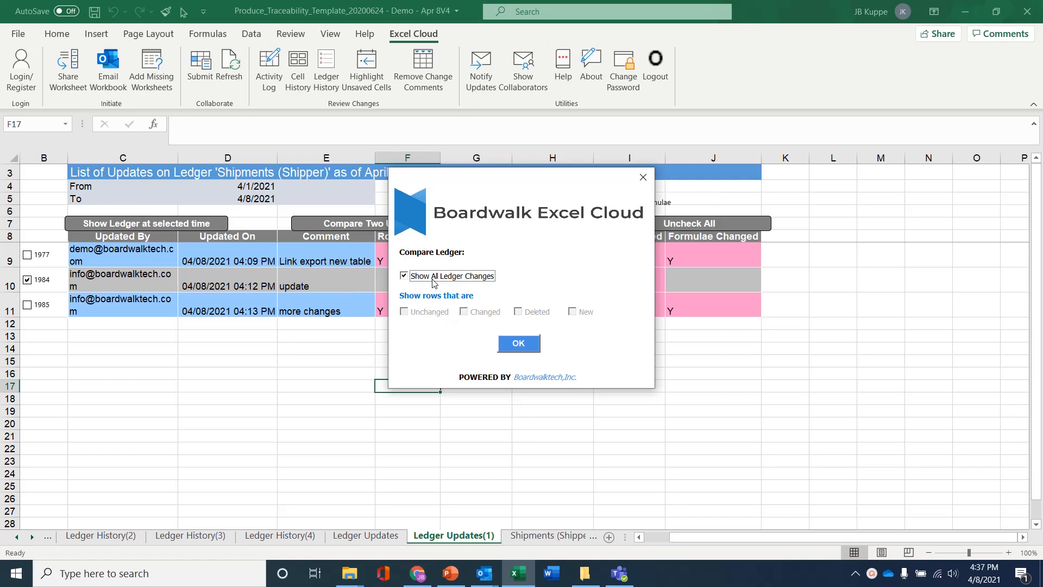
click(514, 344)
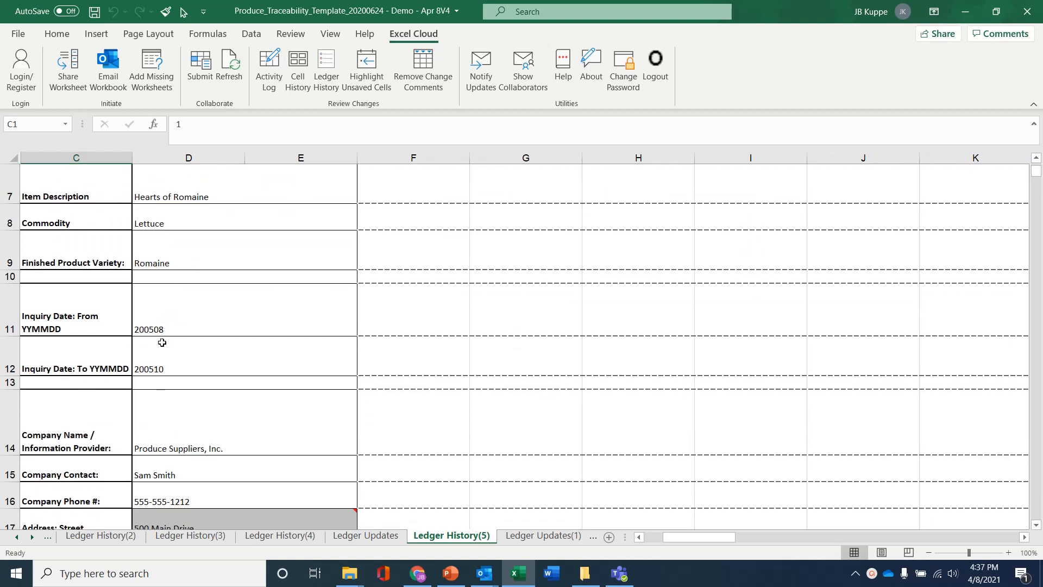
scroll(162, 342, down, 1)
mouse_move(219, 415)
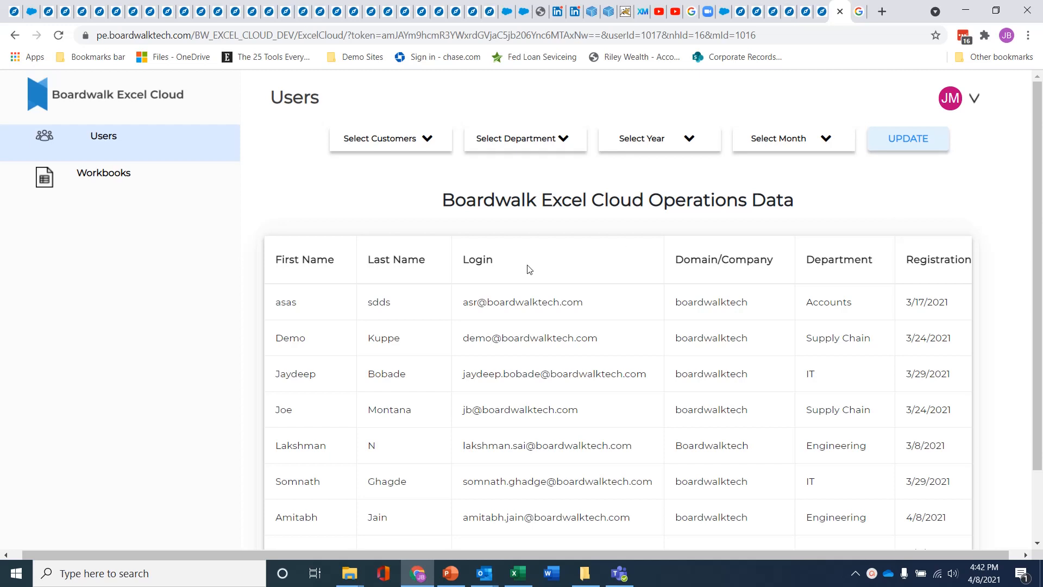
scroll(328, 354, down, 3)
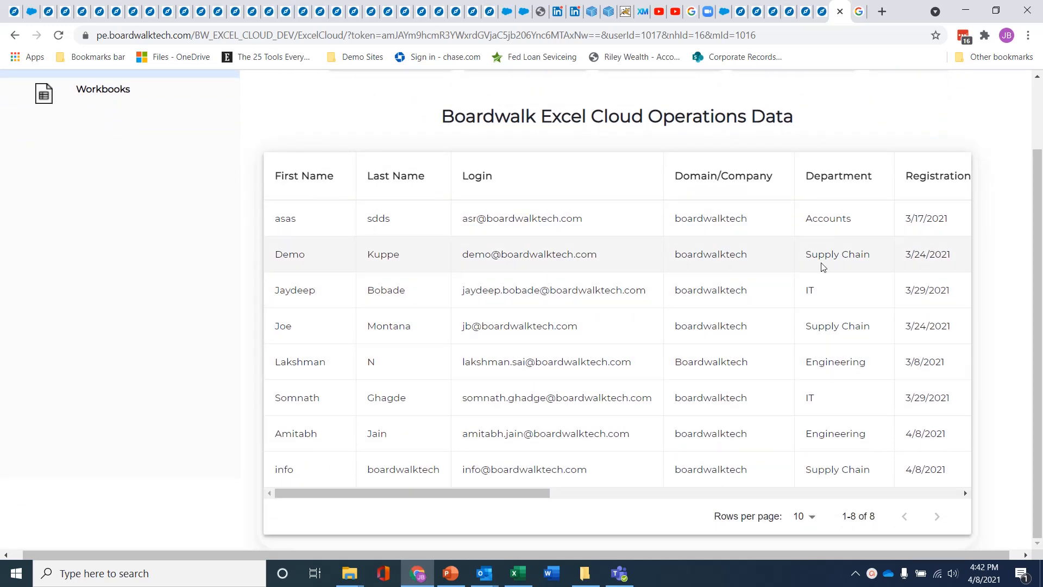
scroll(889, 480, up, 3)
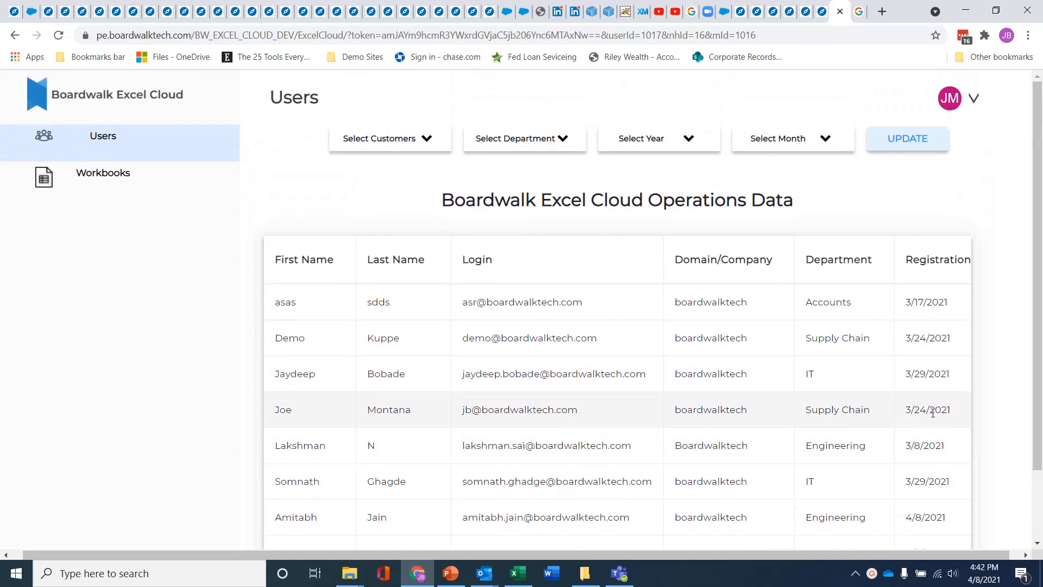
click(427, 139)
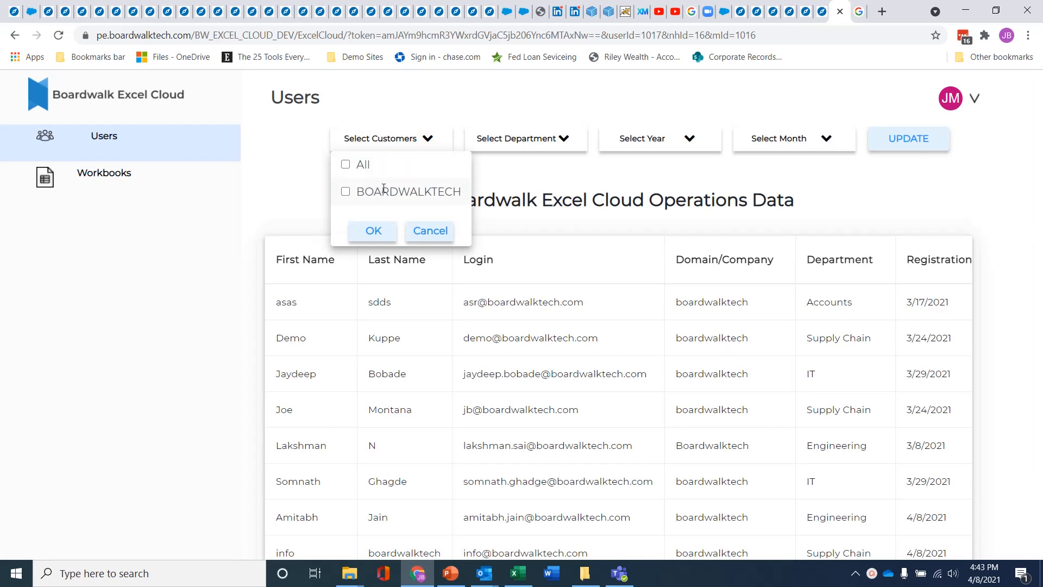
click(428, 231)
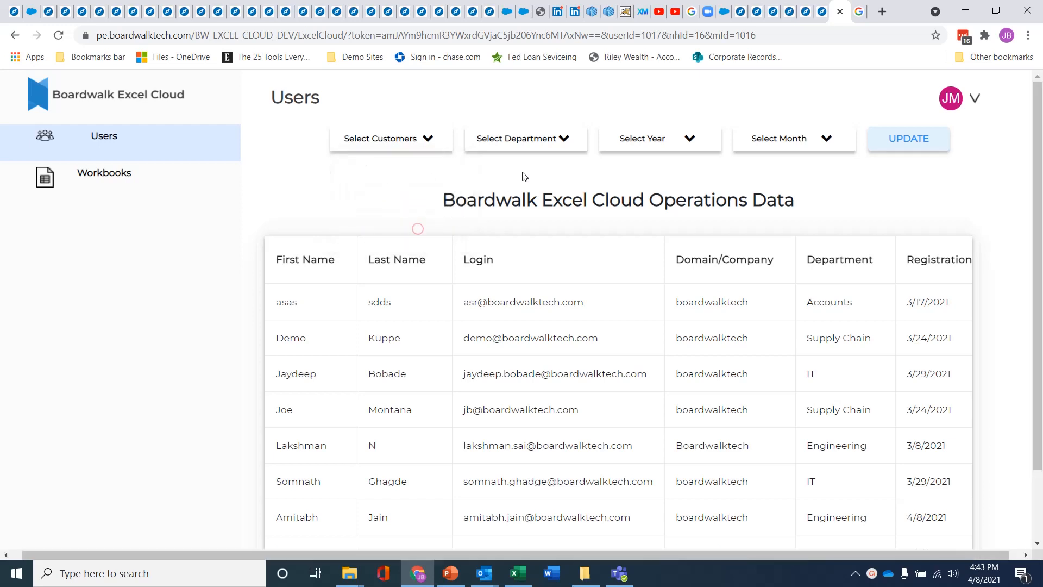
click(564, 140)
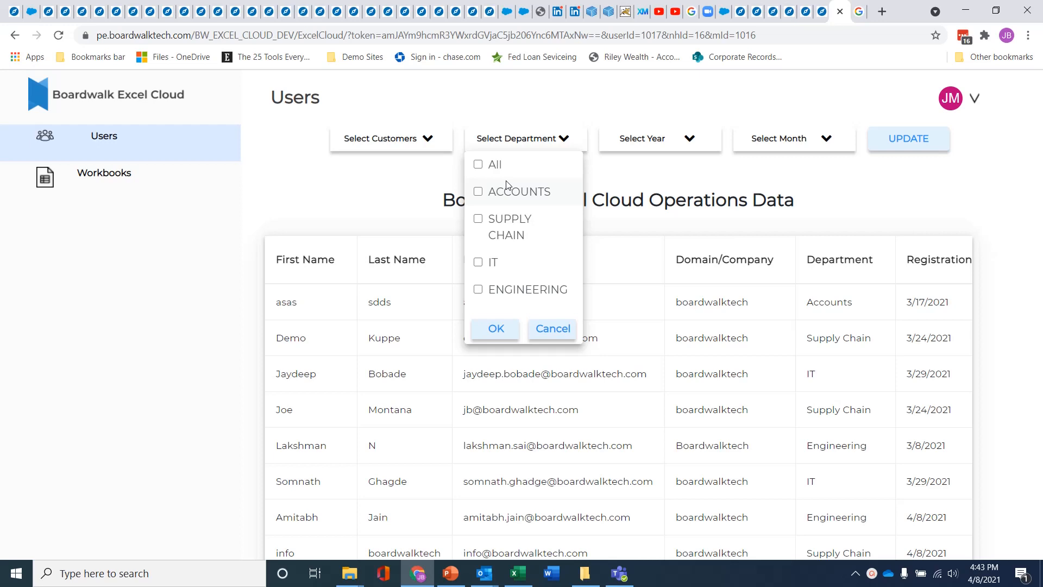
click(550, 329)
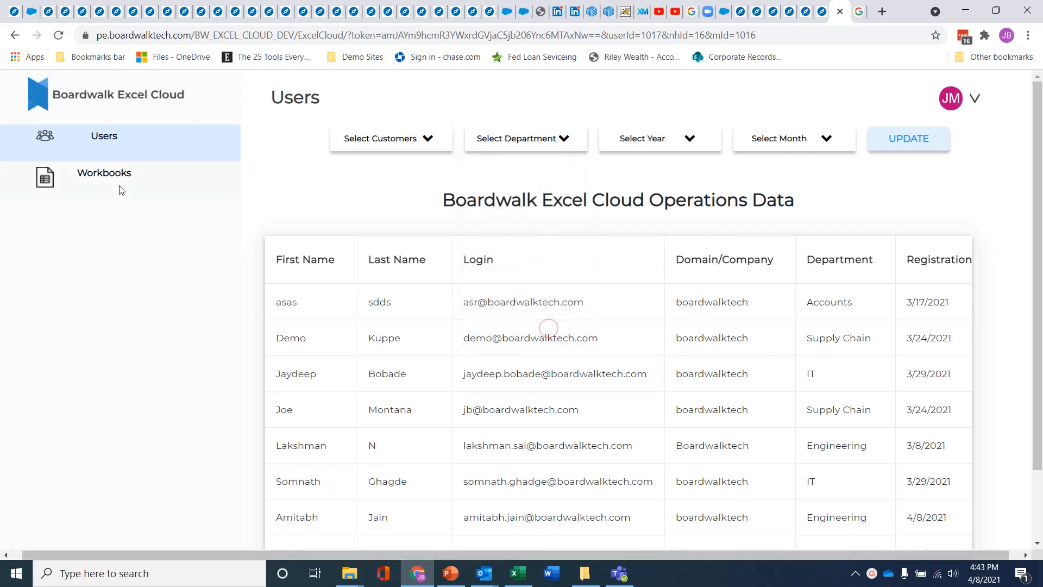
Refresh the dashboard's Workbooks page and open the Supply Chain department's workbook list.
click(104, 174)
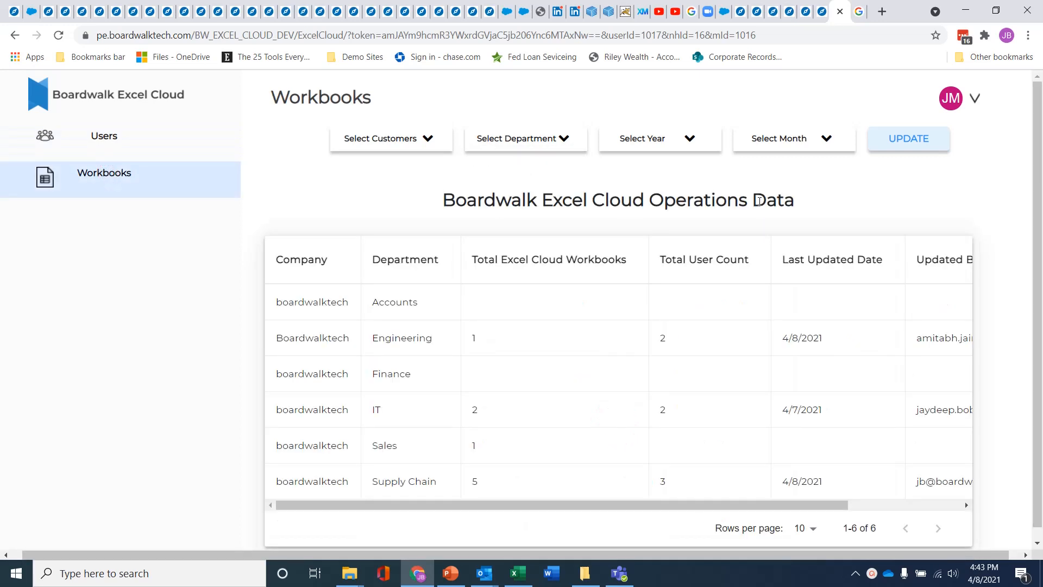
click(909, 139)
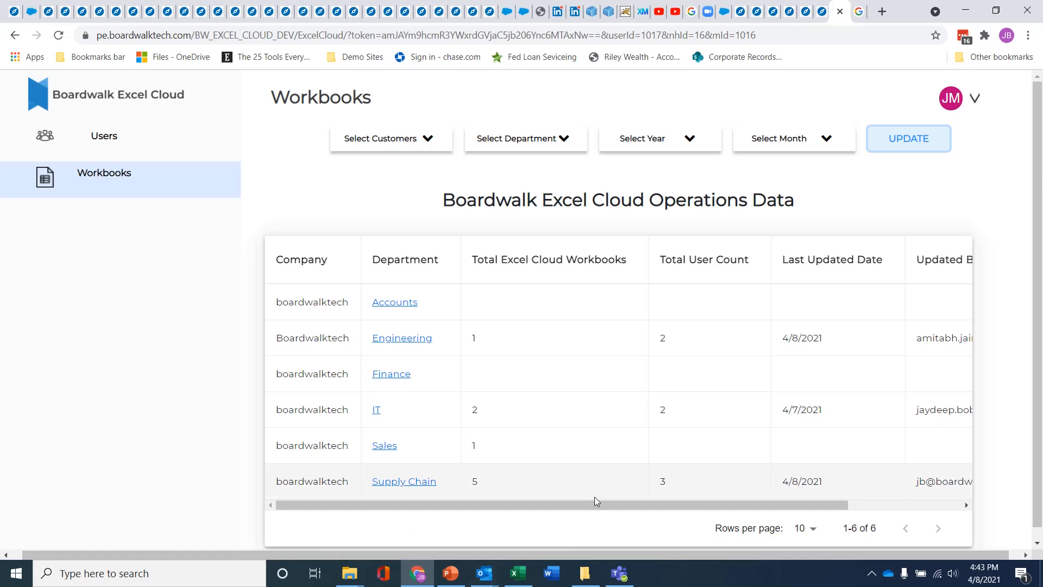
drag(599, 506, 677, 515)
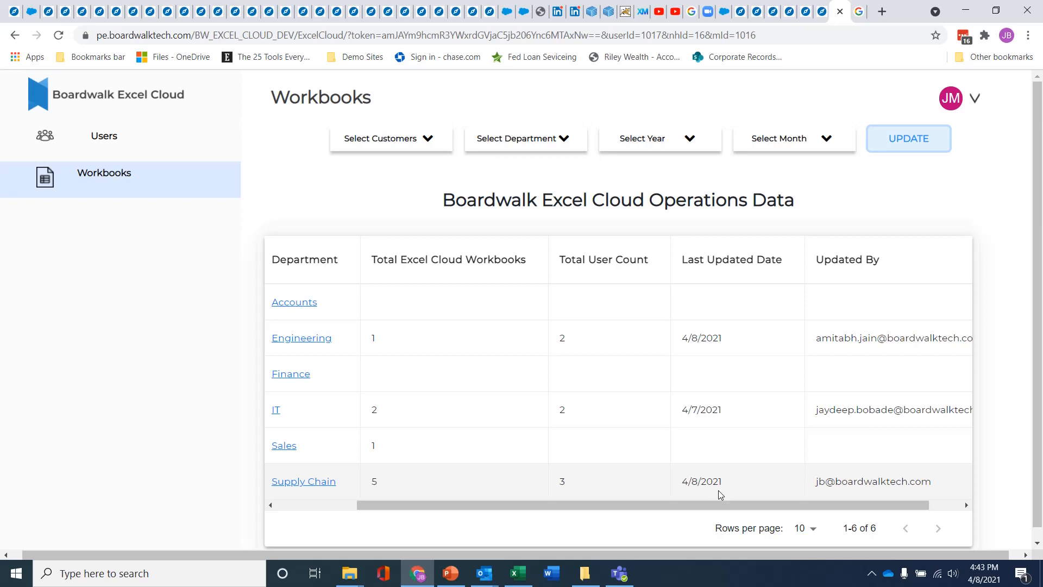
drag(704, 503, 461, 530)
click(409, 483)
Browse the Supply Chain workbooks, check the month filter without applying it, and open the Apr 8V4 workbook.
scroll(359, 405, down, 1)
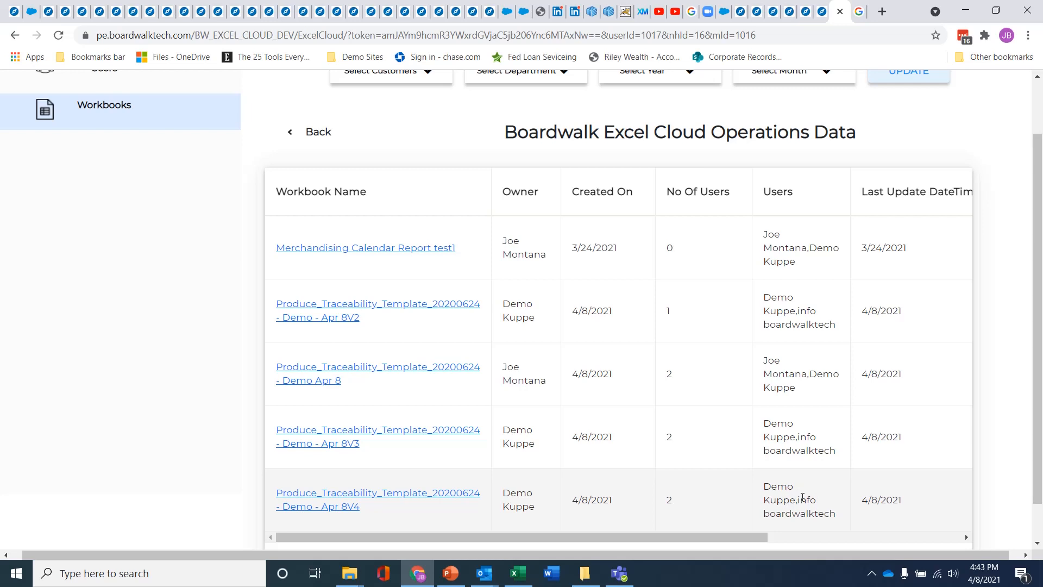
drag(699, 537, 860, 570)
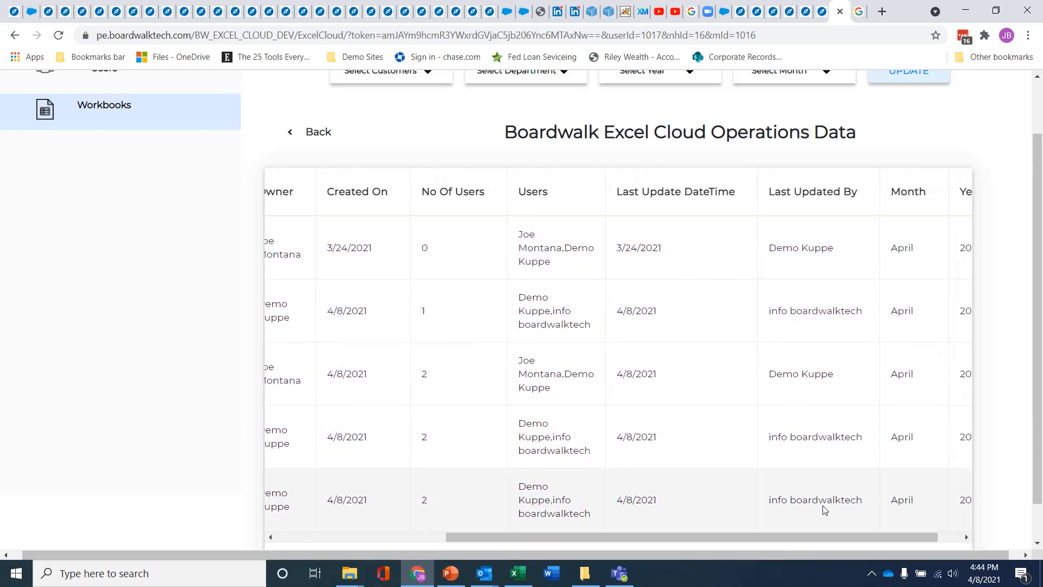
drag(810, 536, 524, 552)
scroll(598, 435, up, 2)
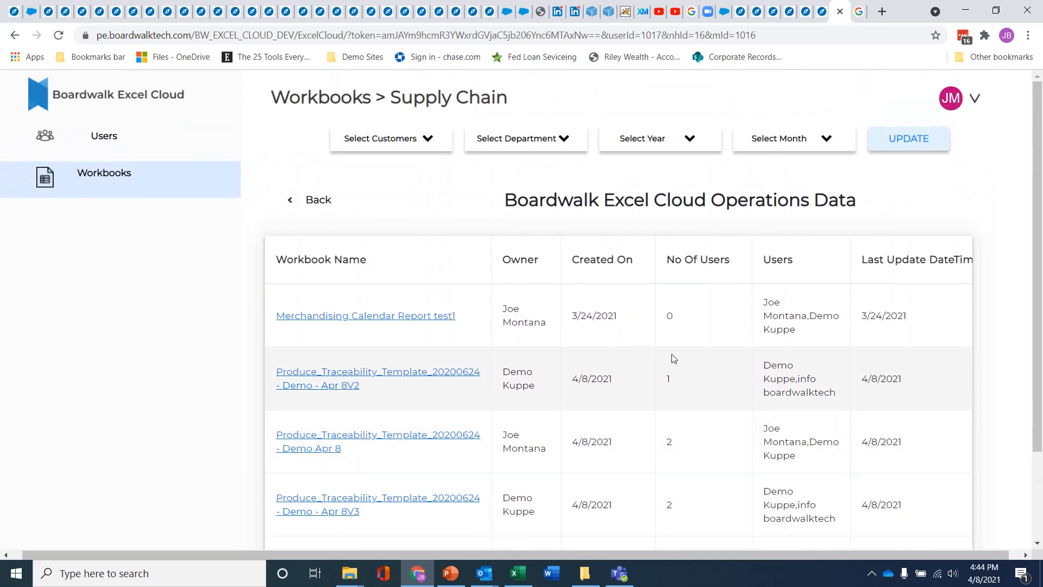
click(835, 143)
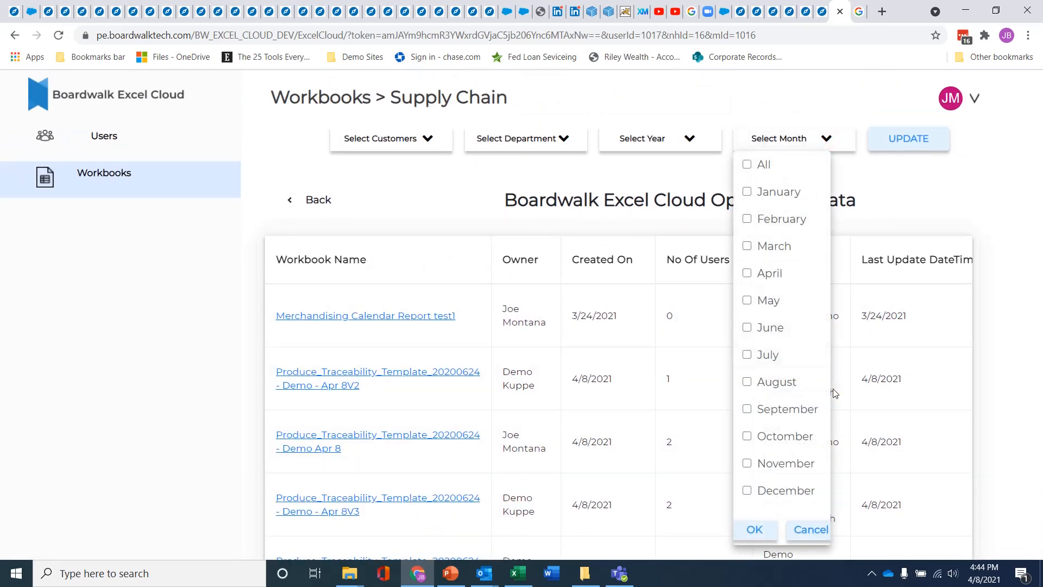
click(809, 530)
scroll(729, 522, down, 2)
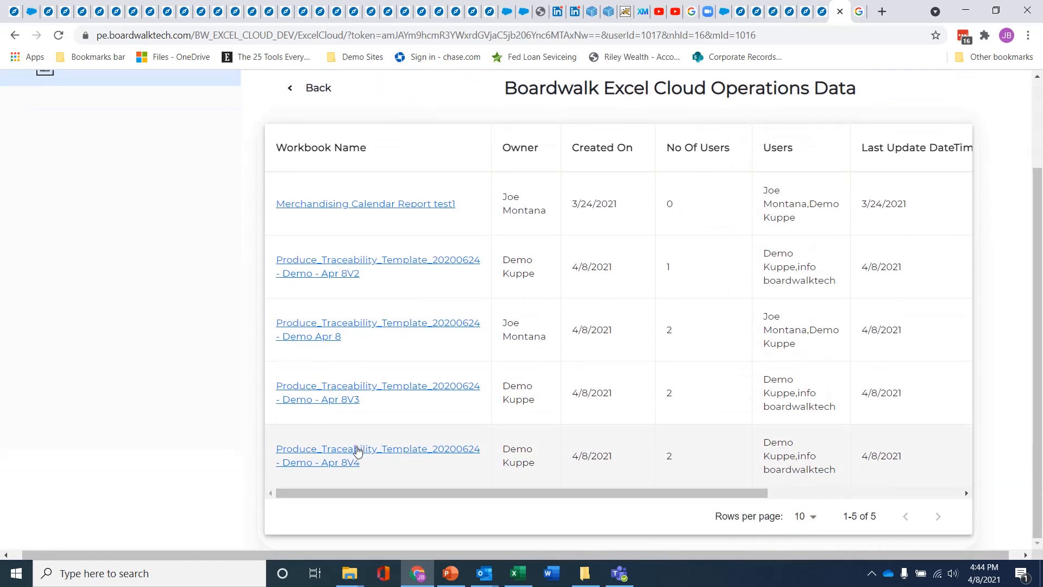
click(356, 450)
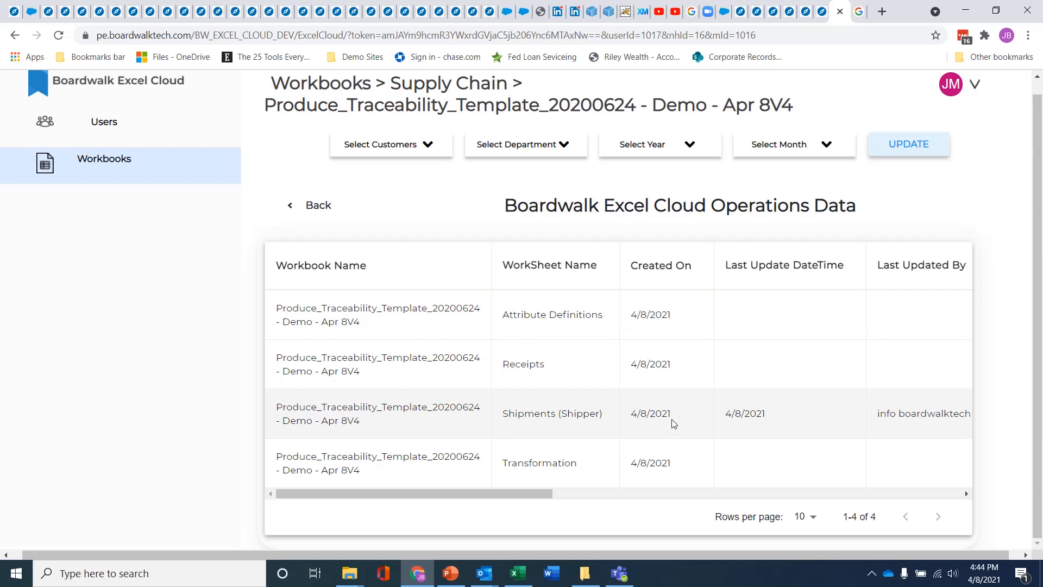
drag(431, 497, 559, 492)
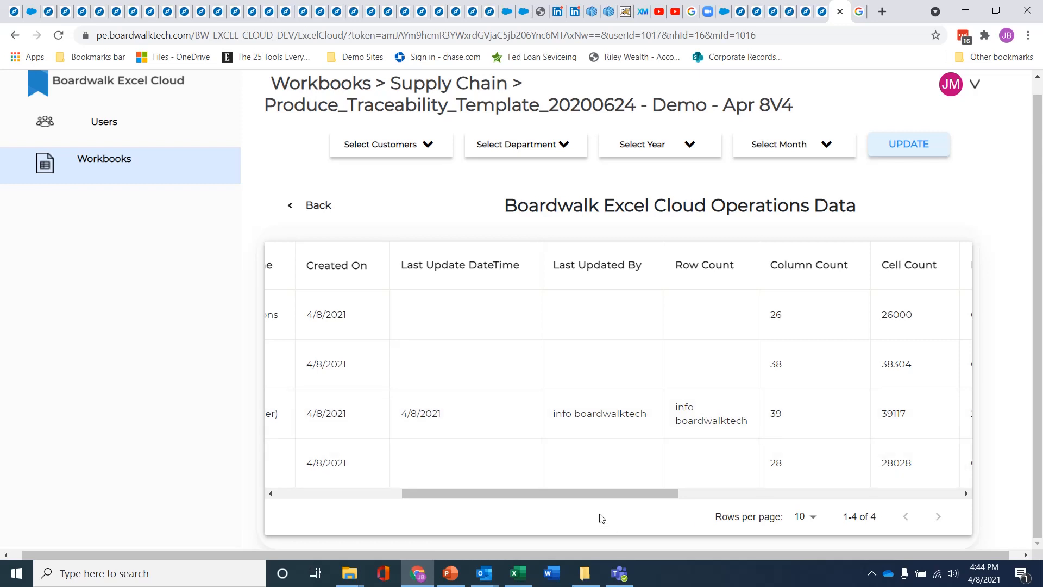
drag(585, 495, 828, 516)
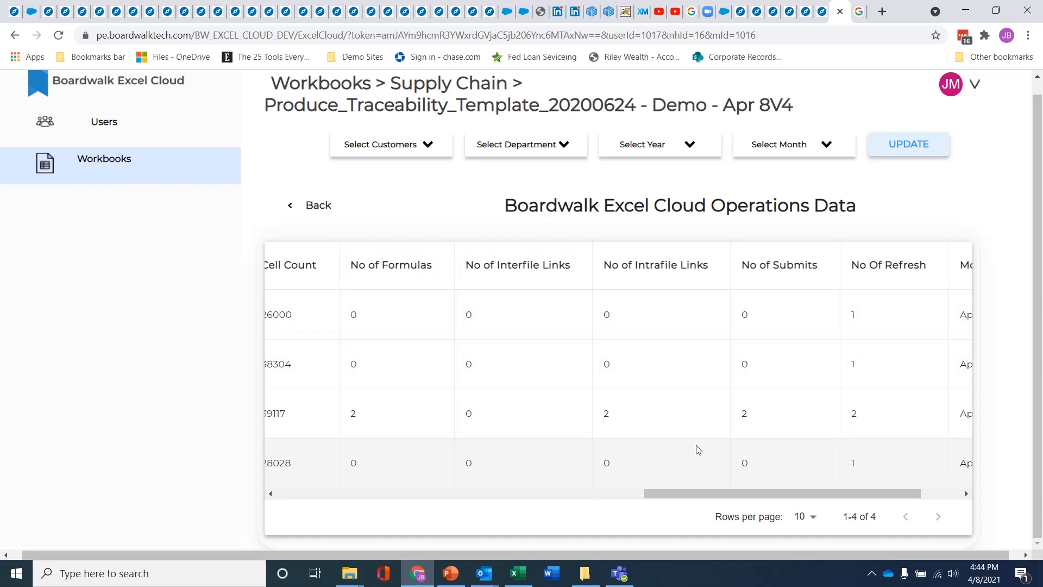
drag(725, 494, 767, 512)
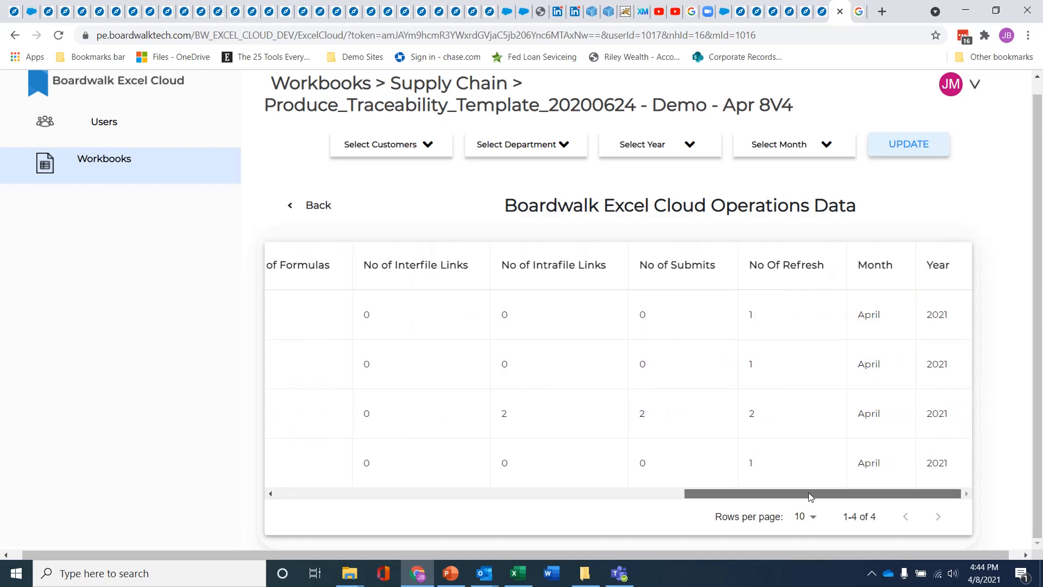
drag(783, 495, 286, 489)
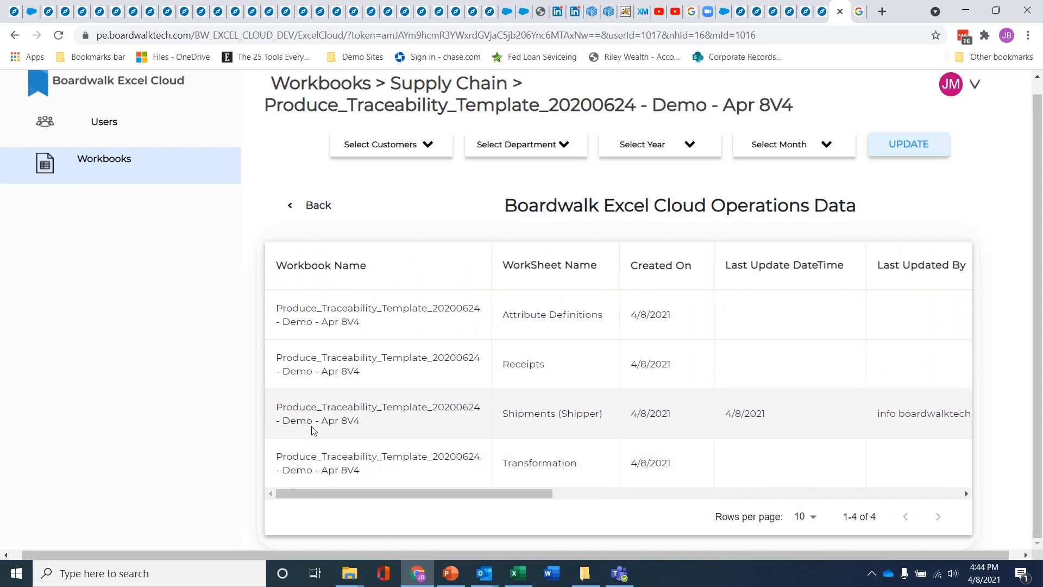